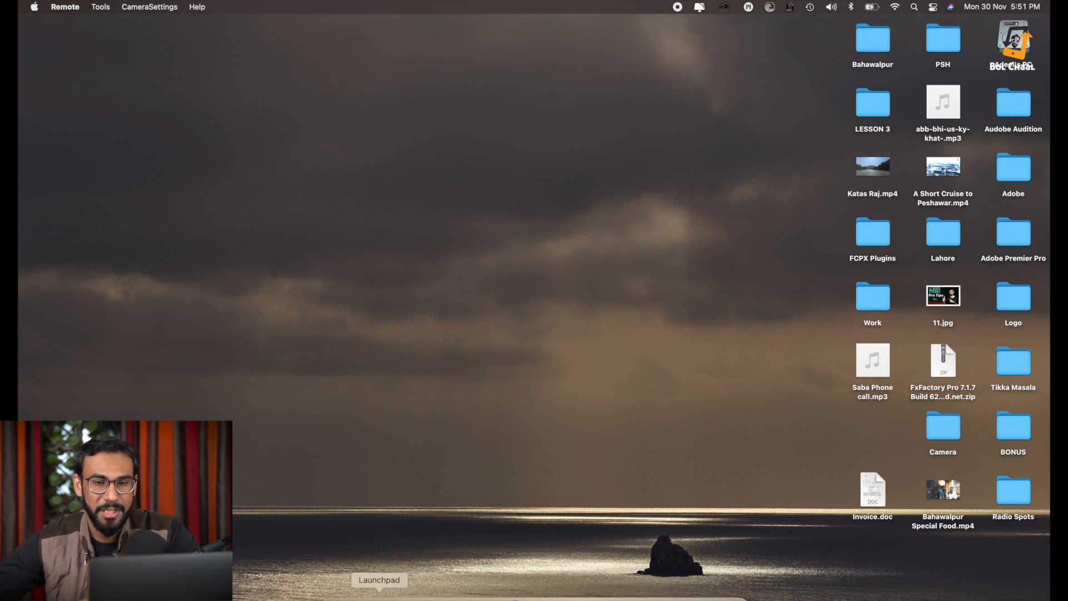
Launch Adobe Premiere Pro 2020 and open the existing Lesson 3 project.
left_click(377, 593)
scroll(676, 354, "right", 3)
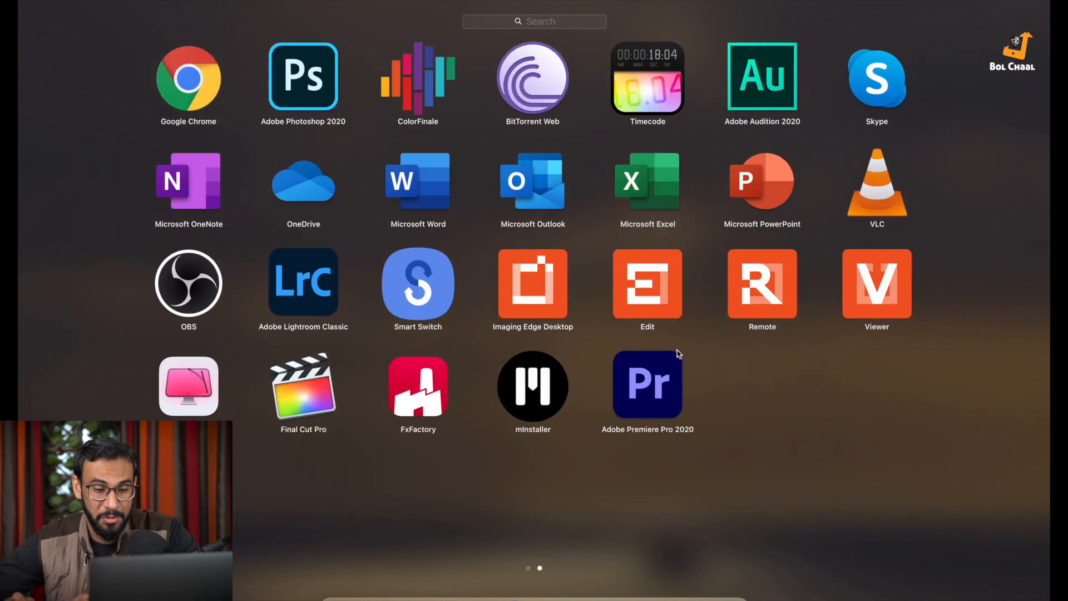
left_click(651, 385)
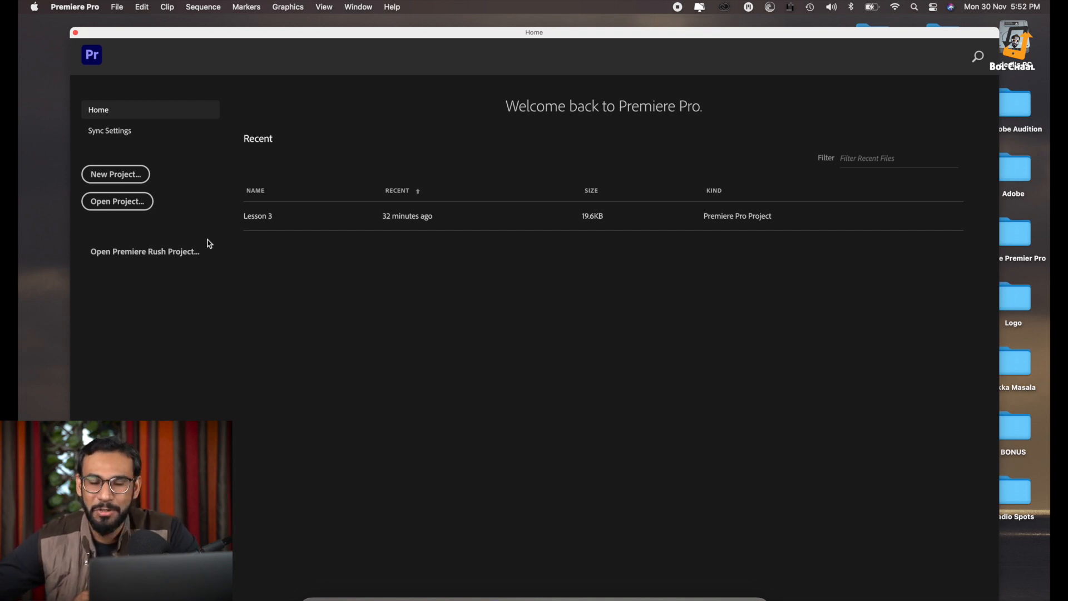
left_click(121, 181)
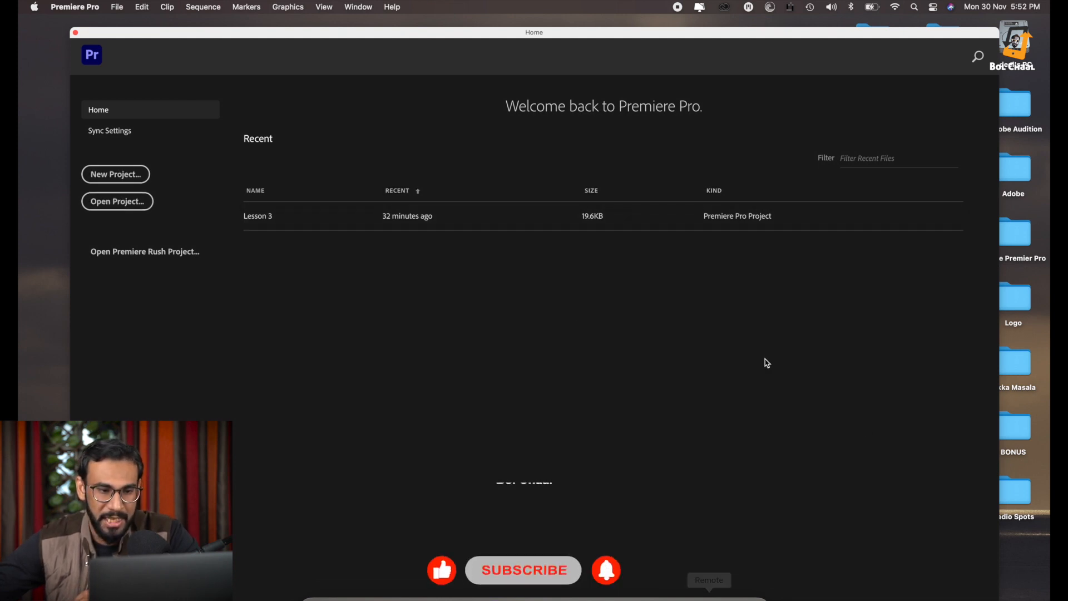
left_click(123, 202)
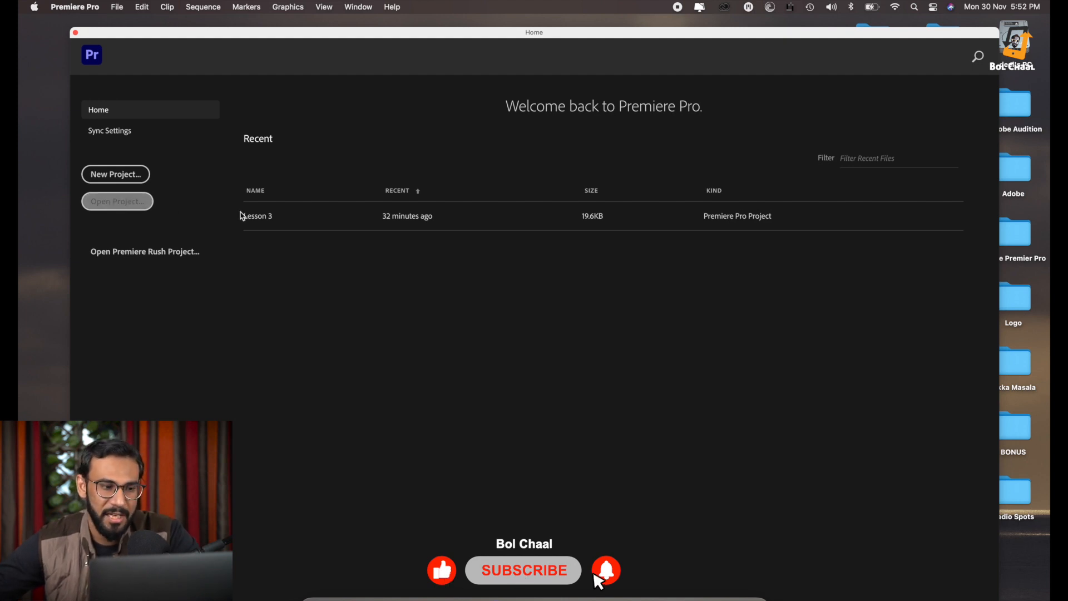
left_click(316, 224)
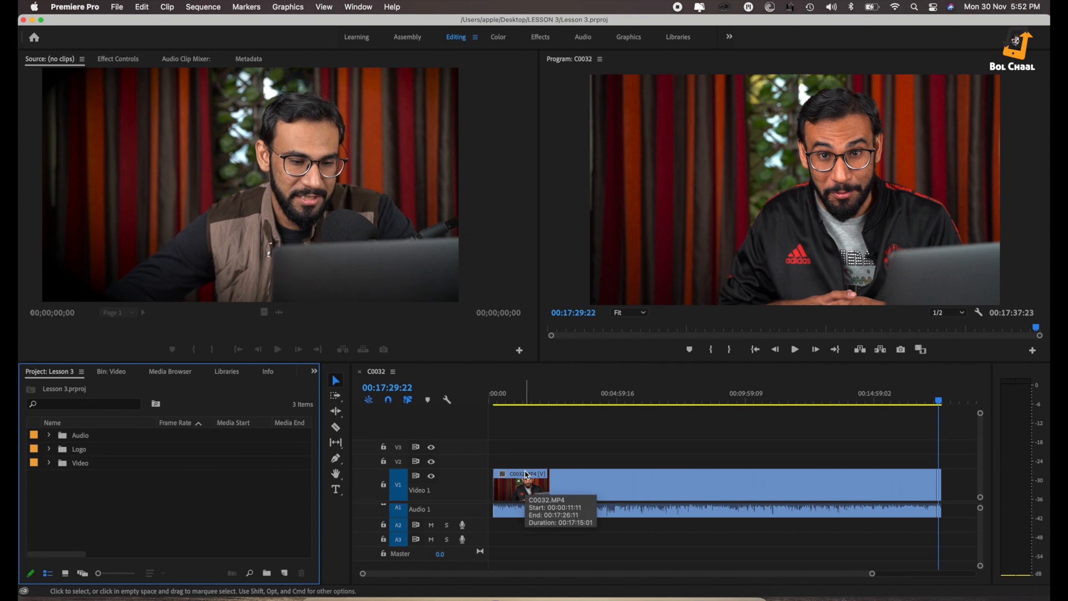
Delete the long C0032.MP4 clip from the sequence and place the full C0032.MP4 from the Video bin at the start of Video 1.
left_click(526, 483)
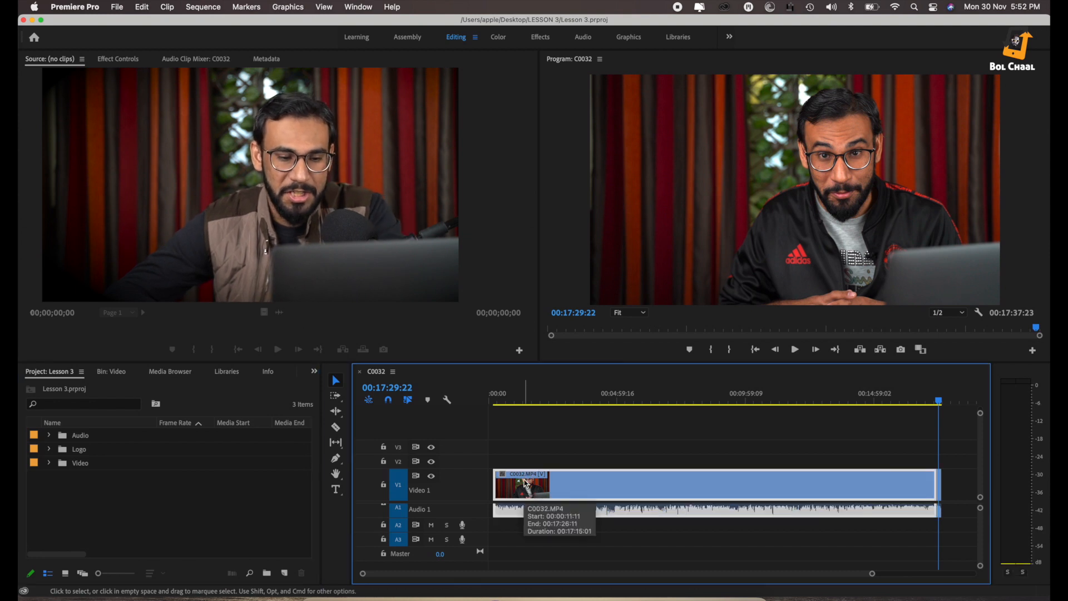
key("Delete")
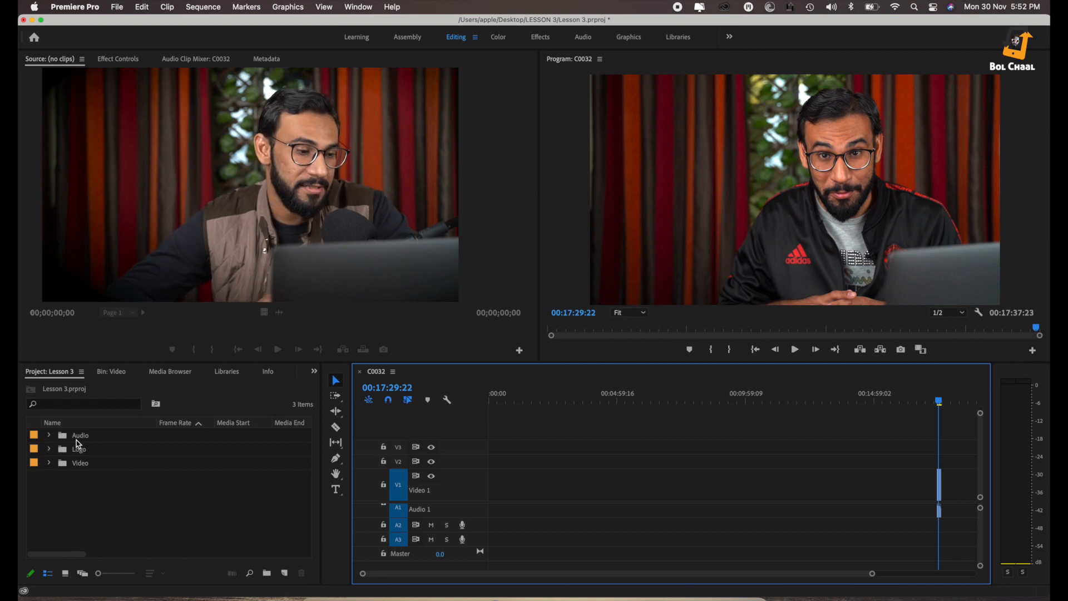
left_click(62, 466)
left_click(49, 464)
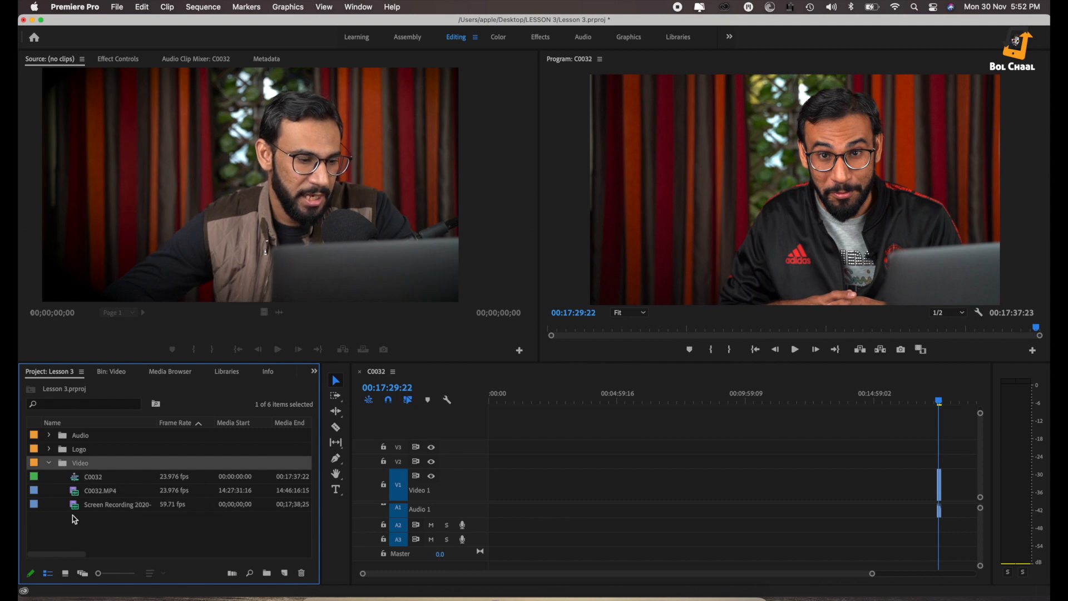
left_click(87, 482)
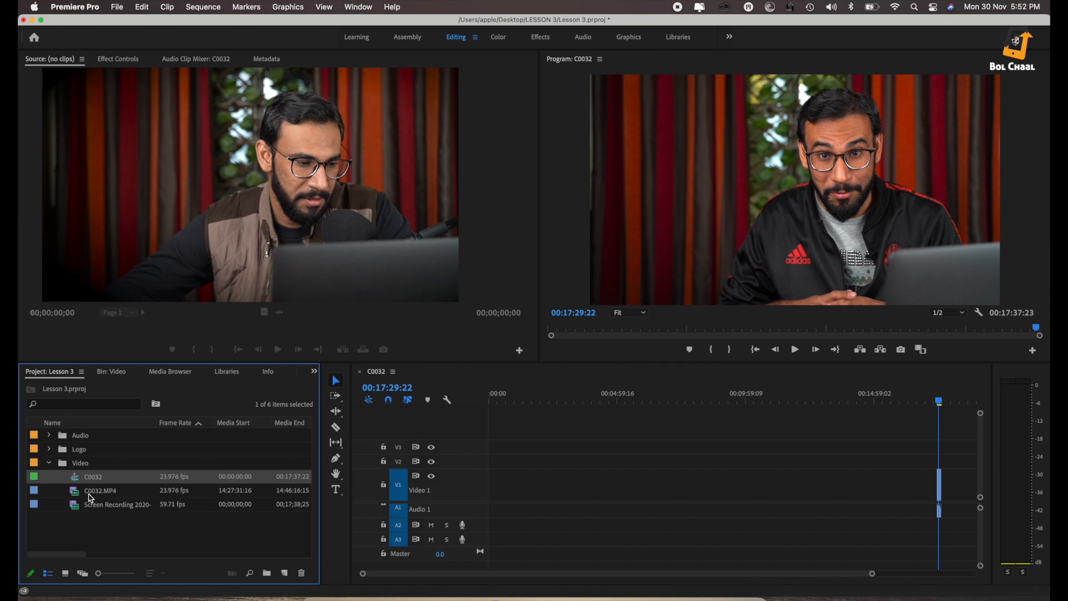
left_click(95, 493)
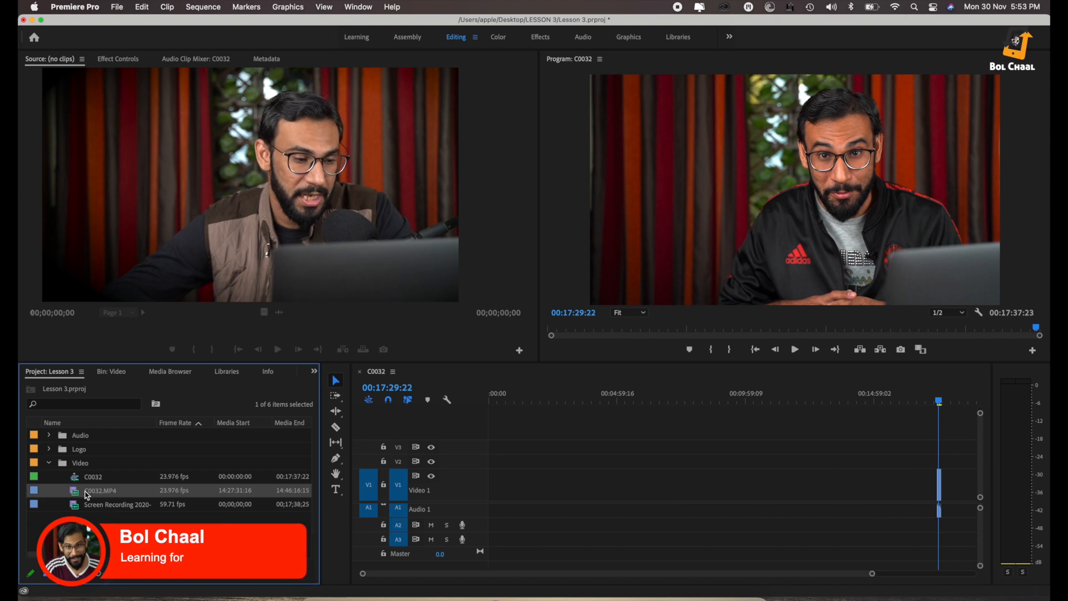
left_click_drag(349, 462, 490, 492)
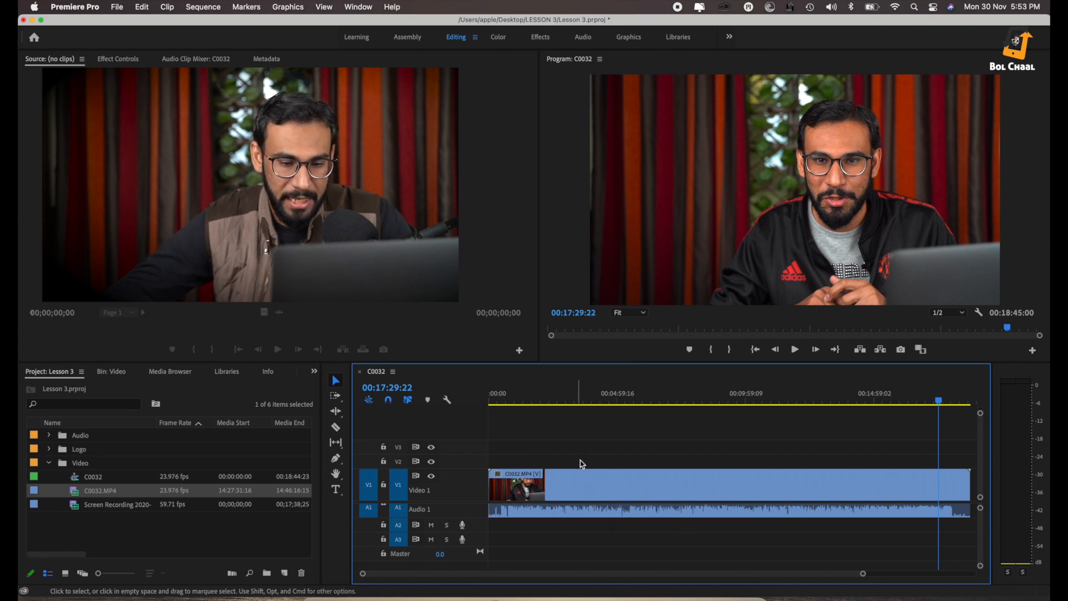
Split the C0032.MP4 clip with the Razor tool at 00:00:28:05, where the talk begins.
left_click_drag(862, 574, 772, 577)
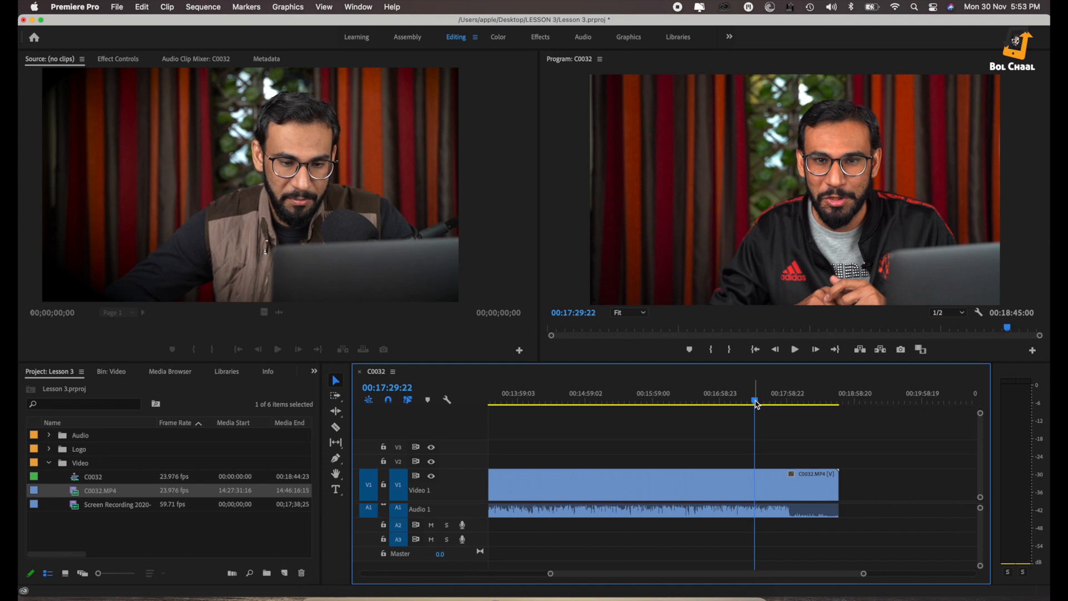
left_click_drag(752, 401, 20, 408)
scroll(520, 497, "left", 5)
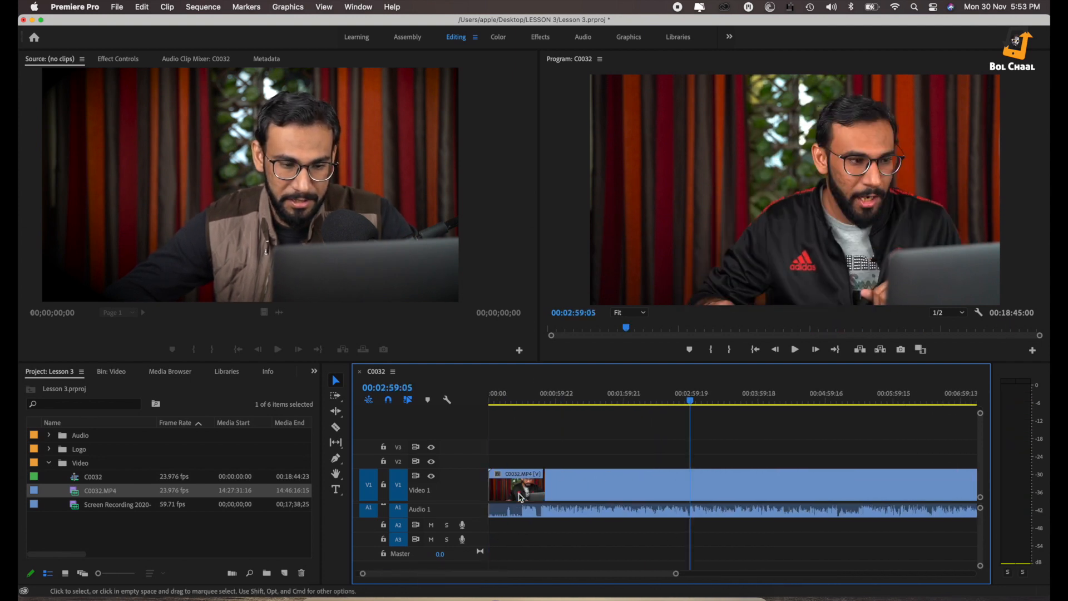
left_click(507, 399)
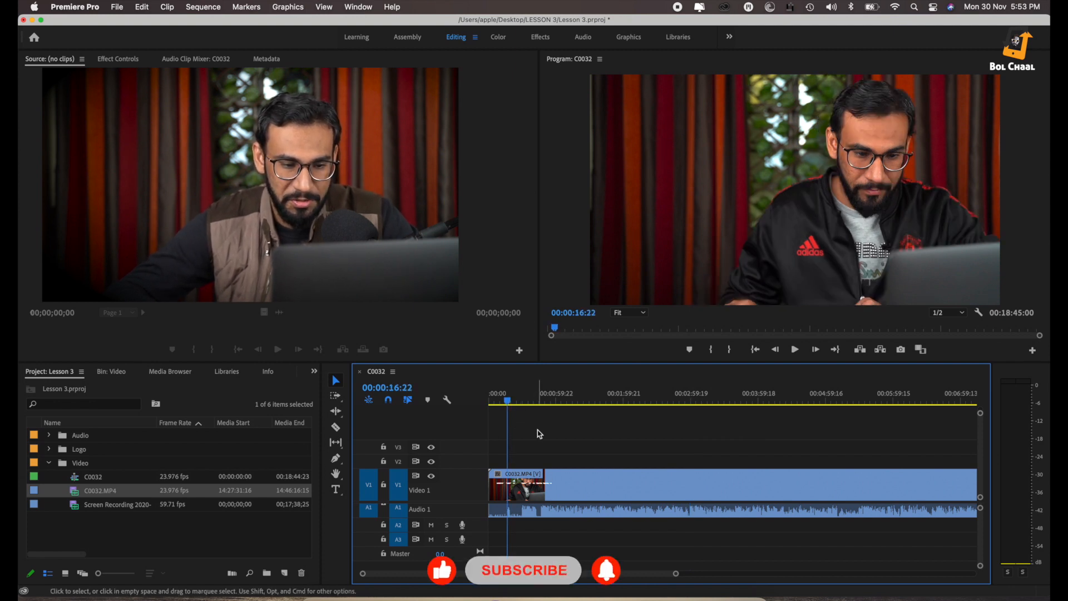
left_click(513, 400)
left_click(520, 400)
left_click(521, 400)
left_click(337, 429)
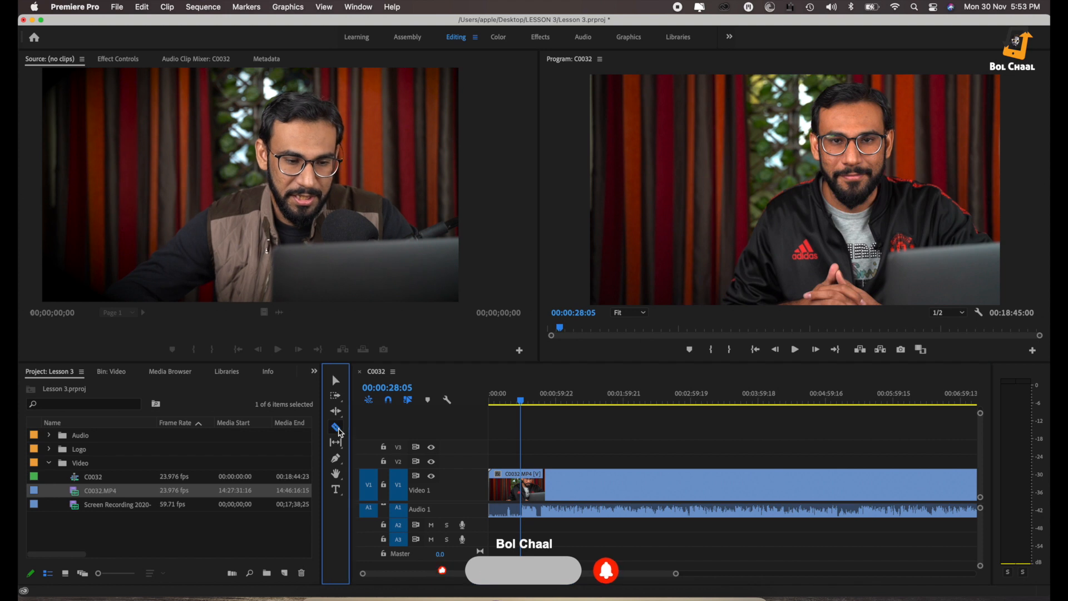
left_click(522, 484)
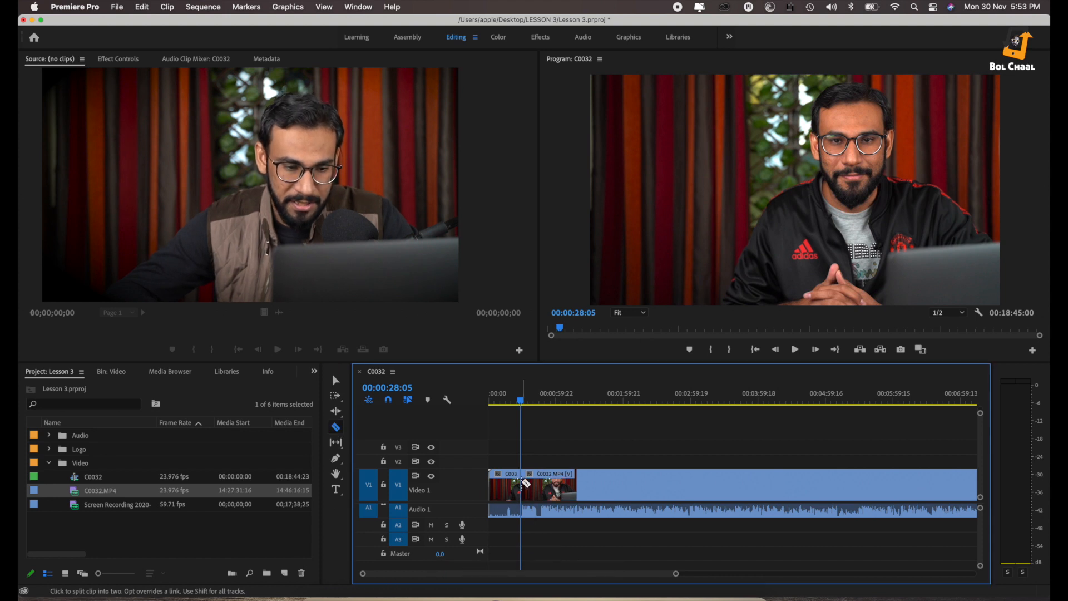
Delete the short segment before the cut and move the remaining C0032.MP4 clip to the start of the sequence.
key("a")
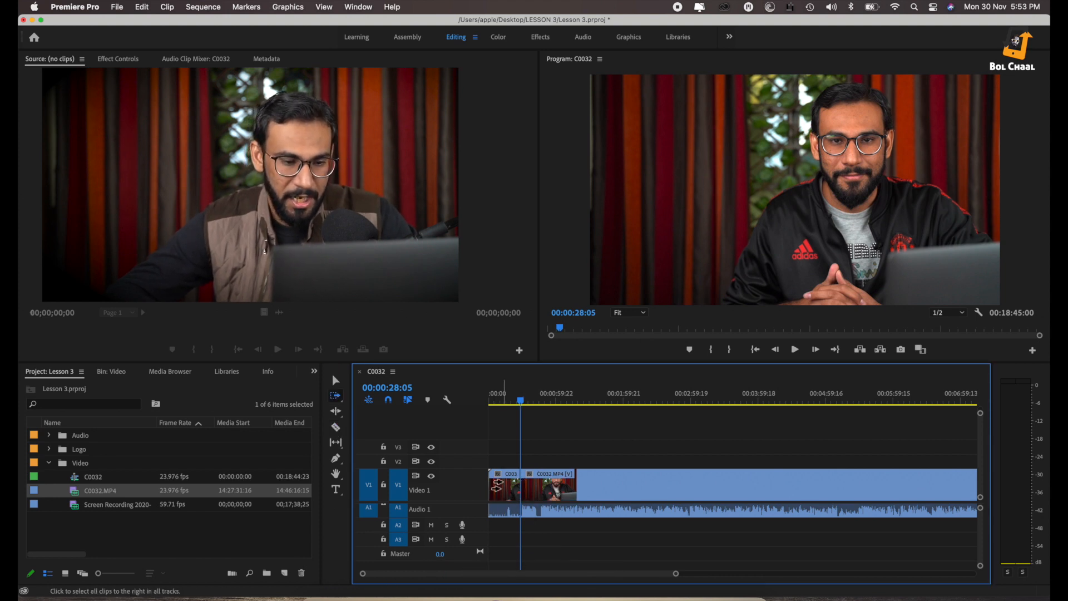
left_click(336, 382)
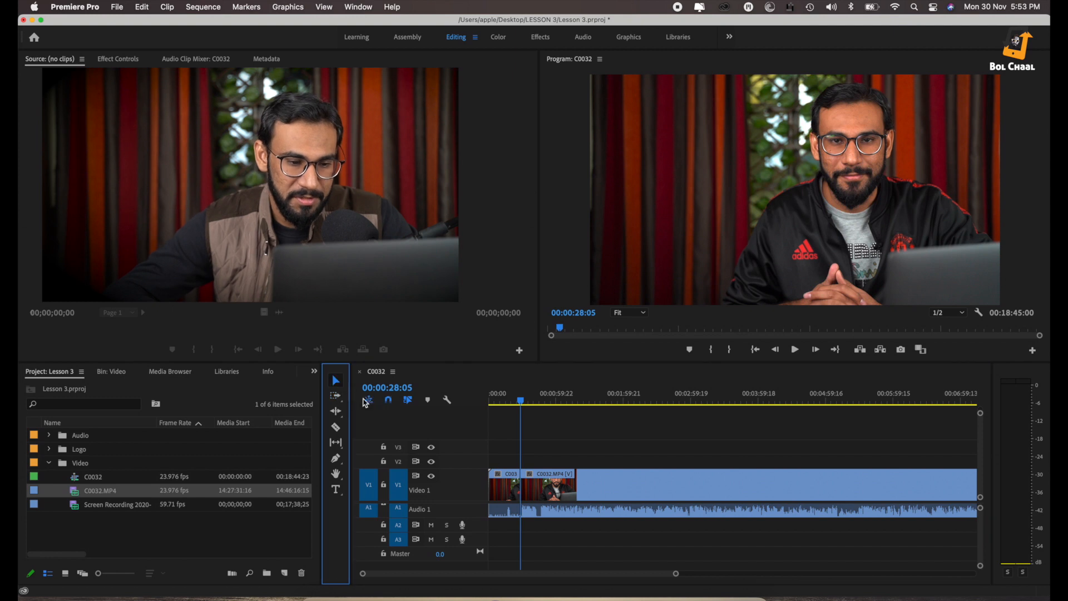
left_click(504, 493)
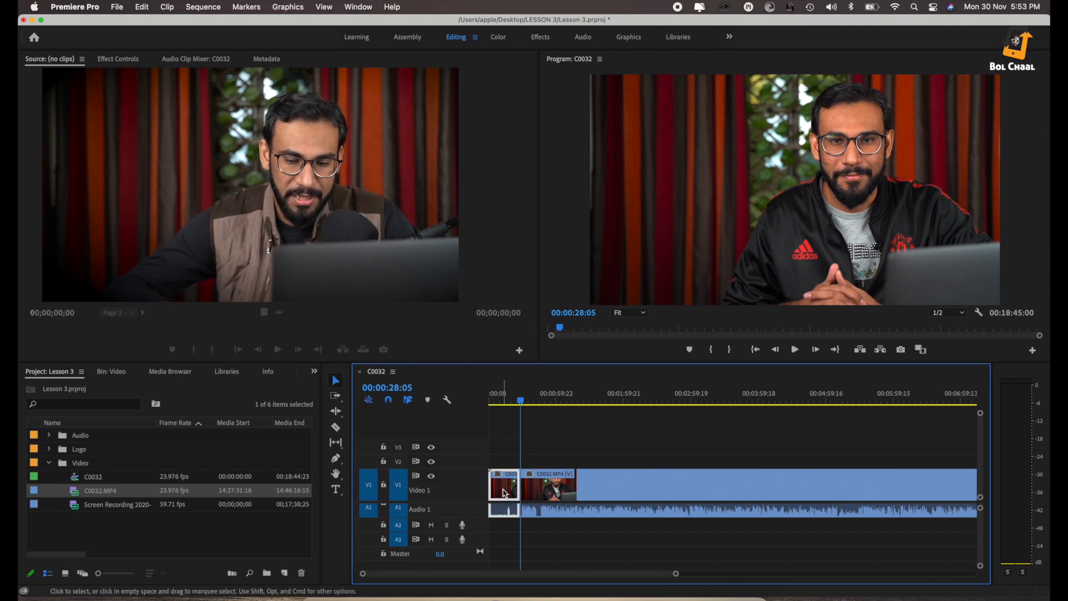
key("Delete")
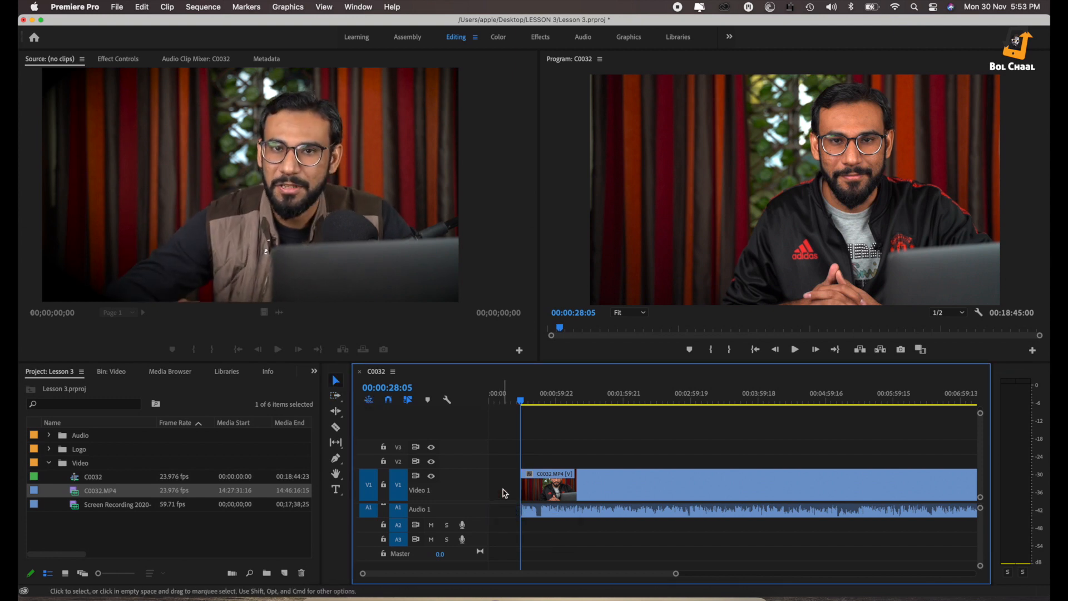
left_click_drag(615, 497, 572, 492)
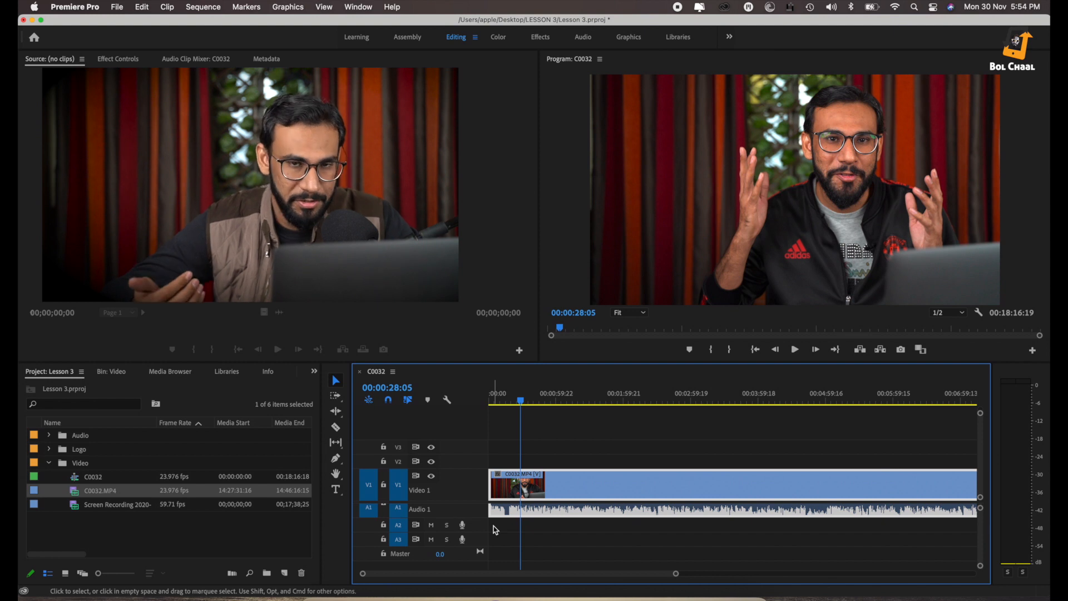
Play the trimmed clip from 00:00:28:05 for about ten seconds to check its audio.
scroll(497, 535, "right", 2)
scroll(517, 521, "left", 2)
scroll(512, 520, "right", 1)
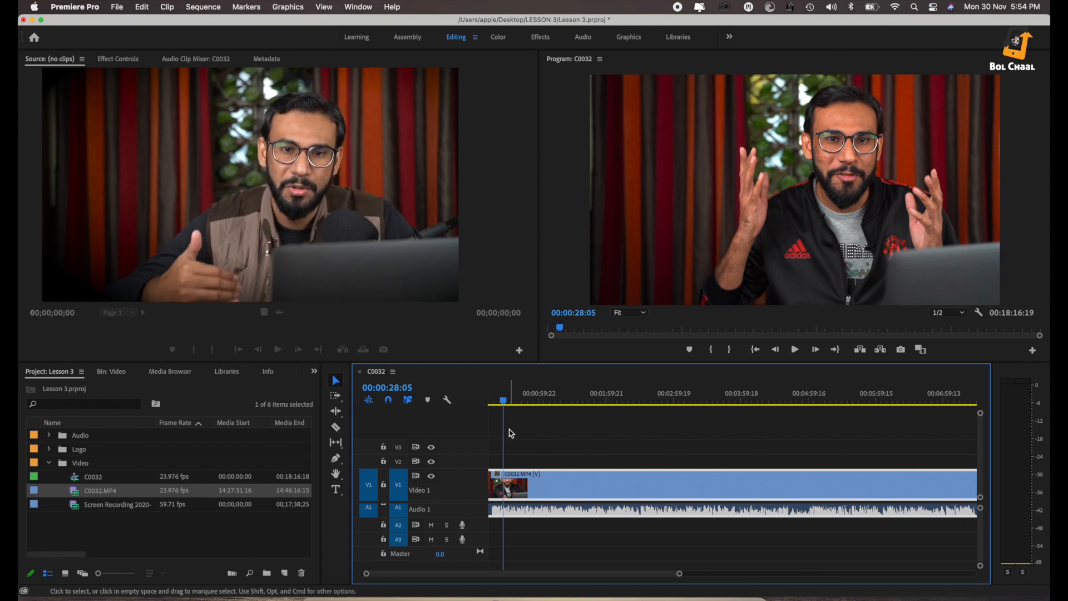
key("space")
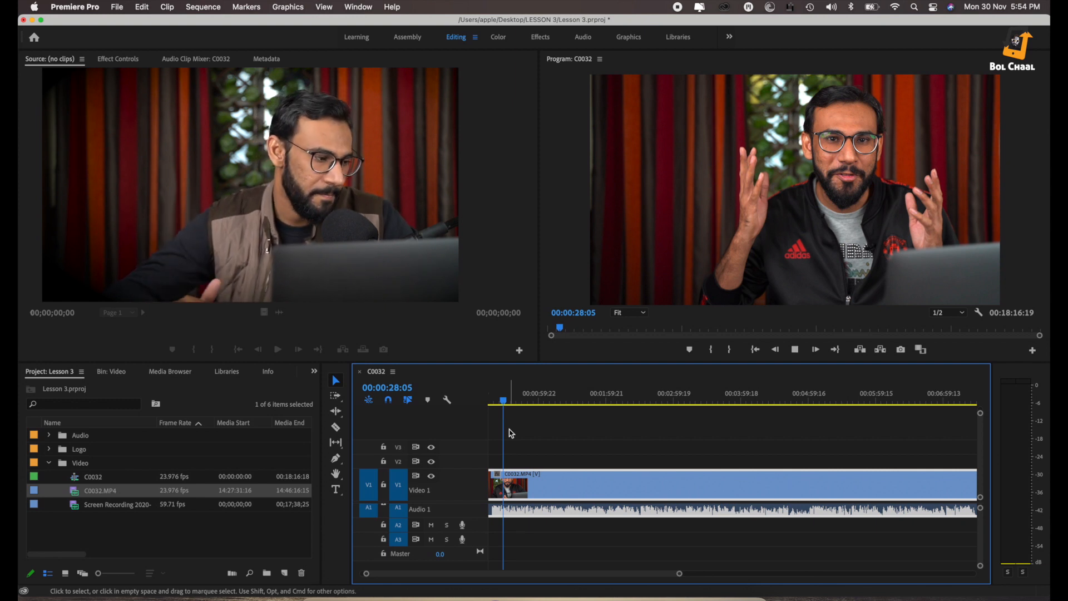
scroll(511, 433, "left", 1)
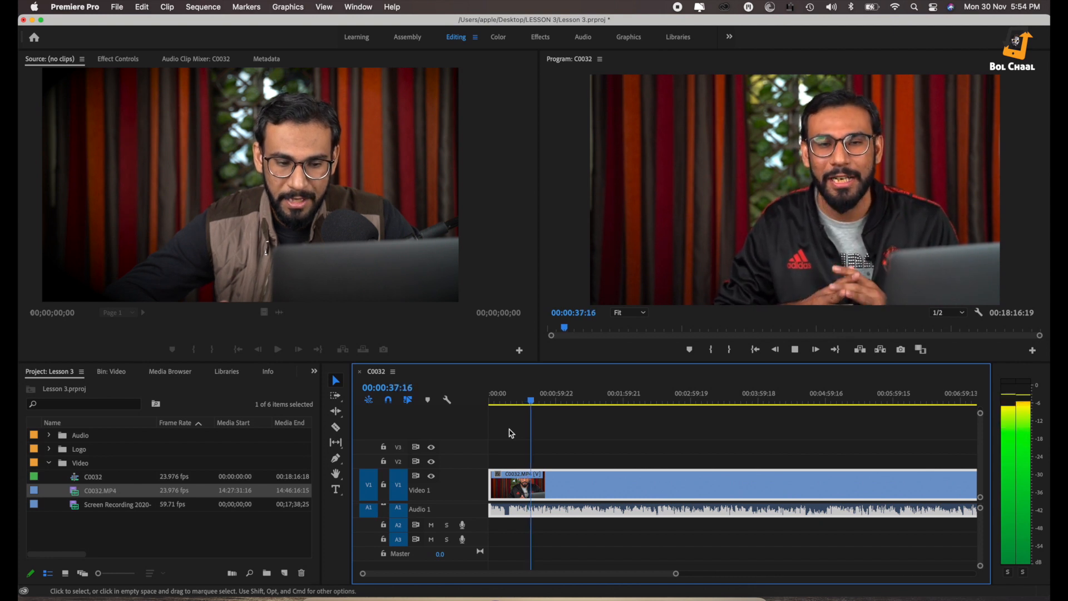
key("space")
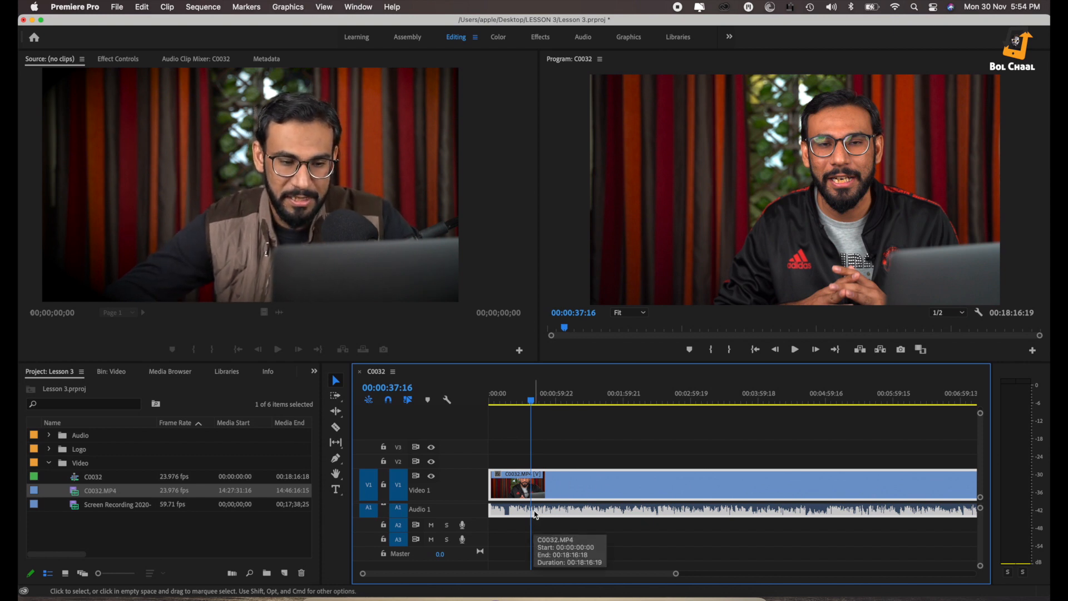
Send the C0032.MP4 timeline clip to Adobe Audition for audio editing, using the clip rather than the sequence.
right_click(535, 514)
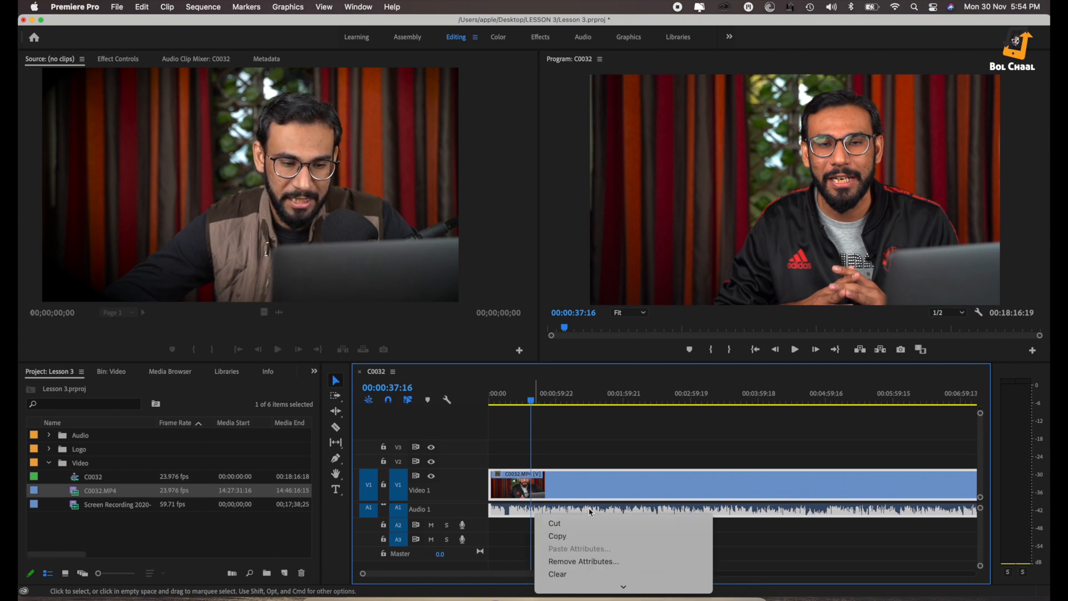
mouse_move(627, 588)
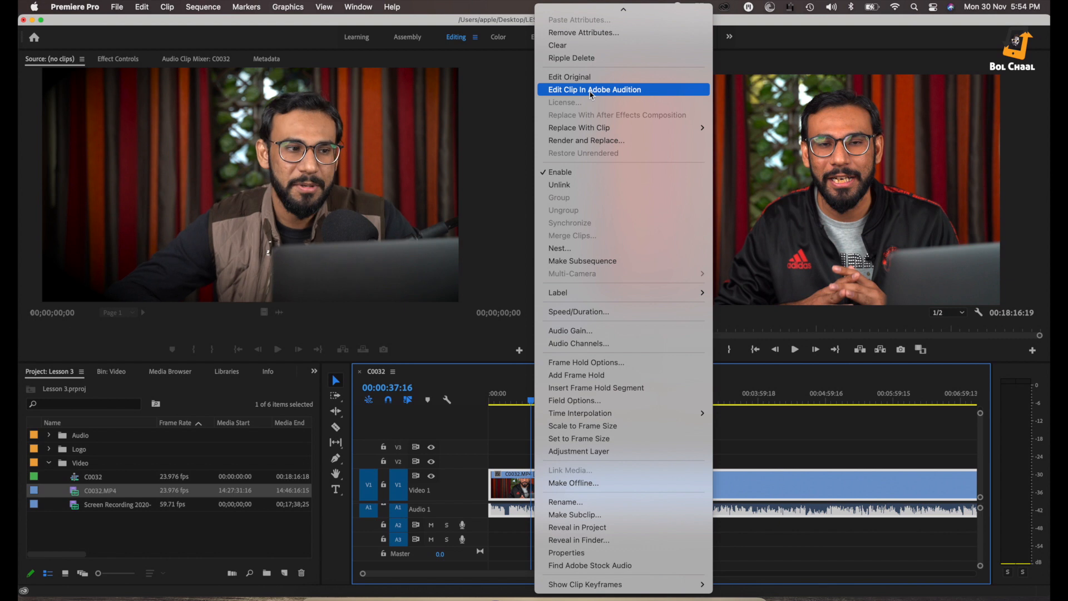
left_click(149, 10)
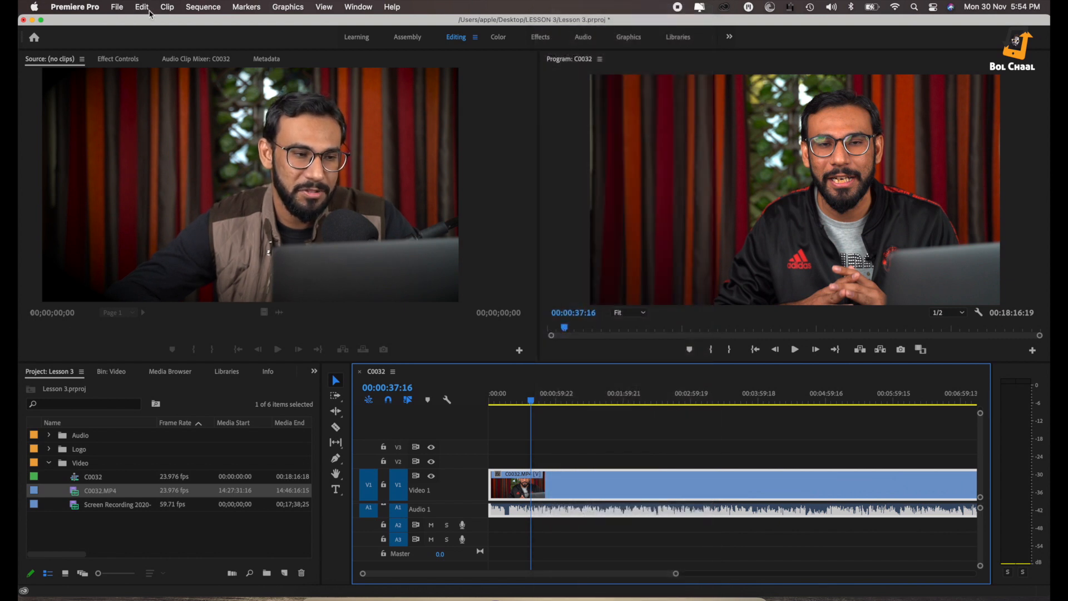
left_click(146, 8)
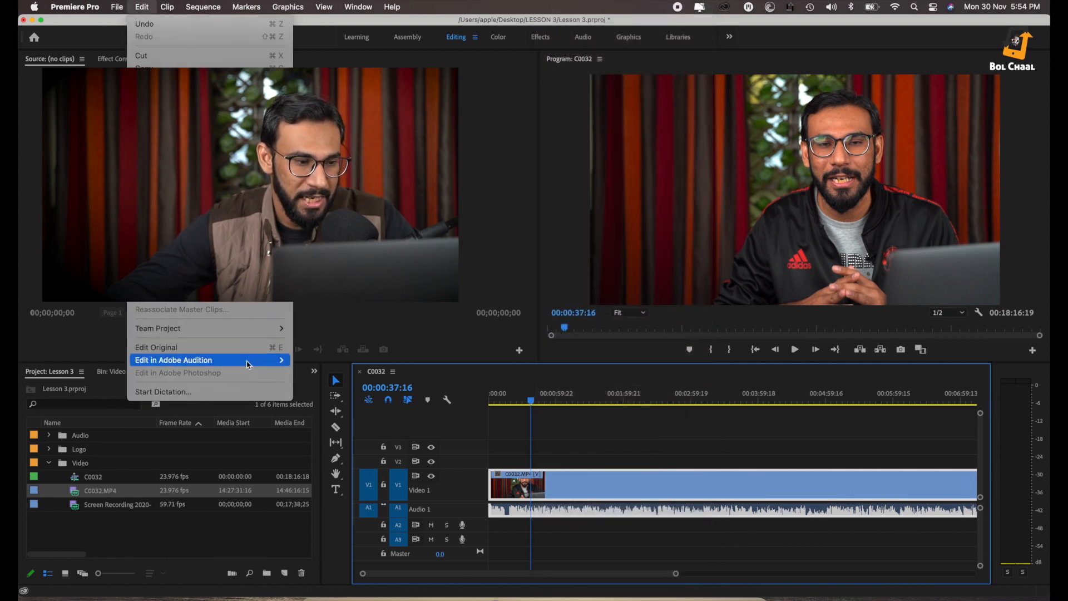
mouse_move(248, 364)
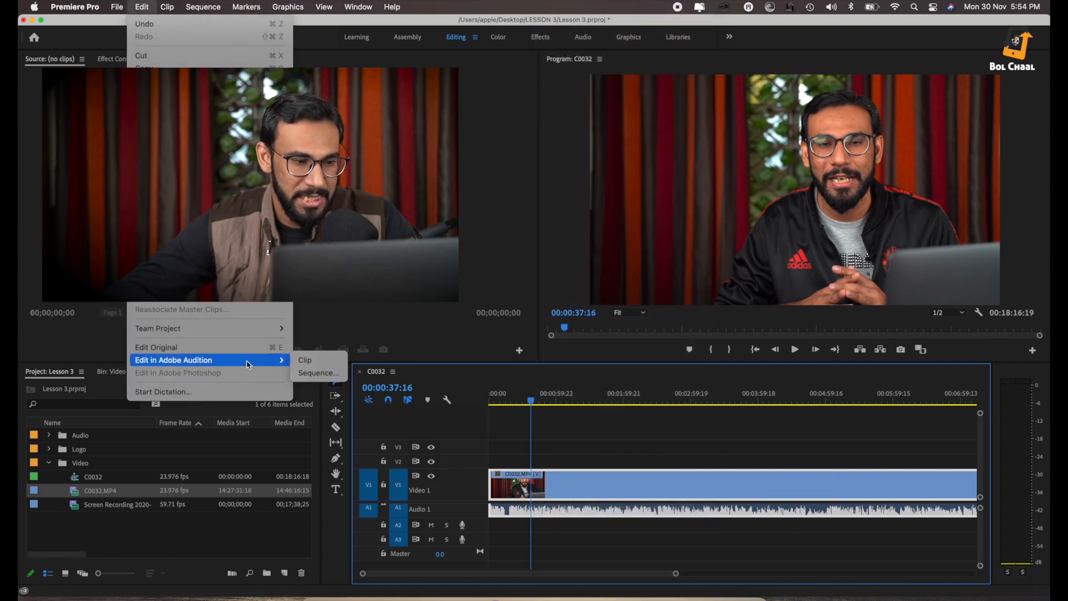
left_click(306, 361)
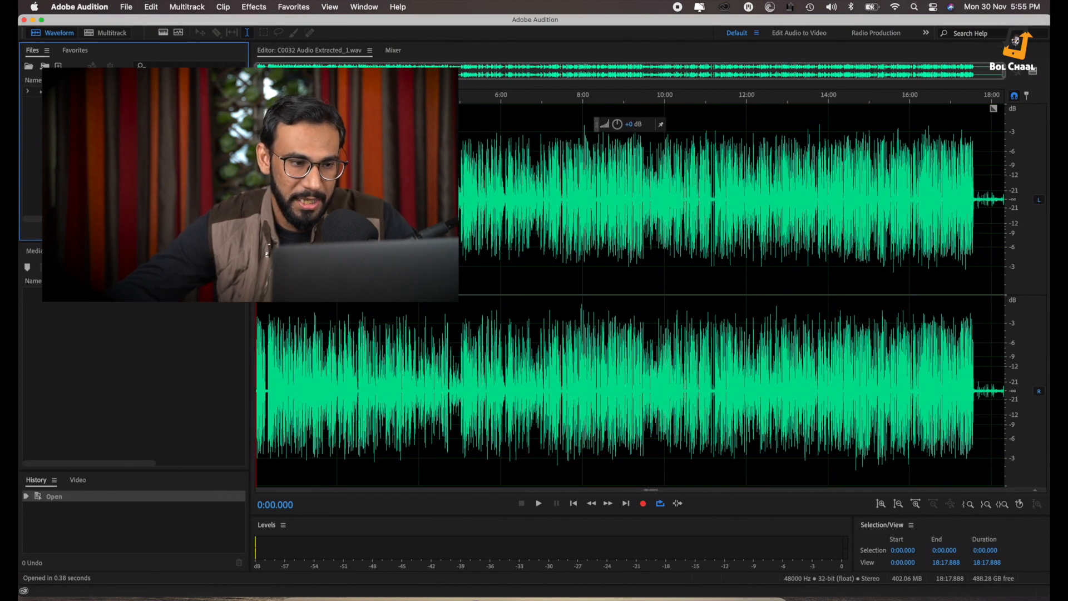
Select the entire extracted audio and show its spectral frequency display around the quiet section near the end.
key("super+a")
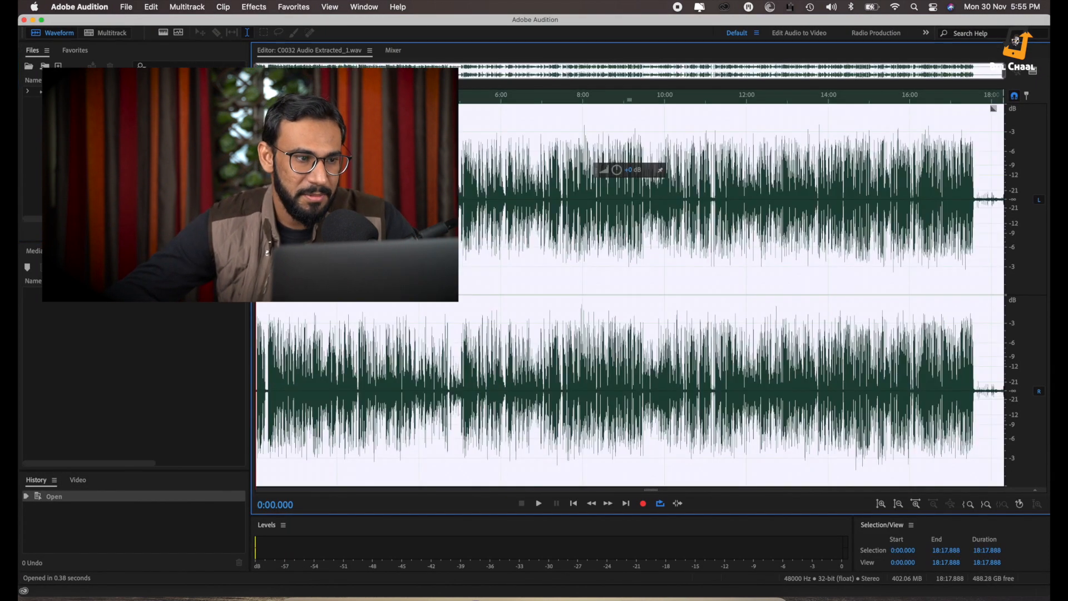
left_click(163, 33)
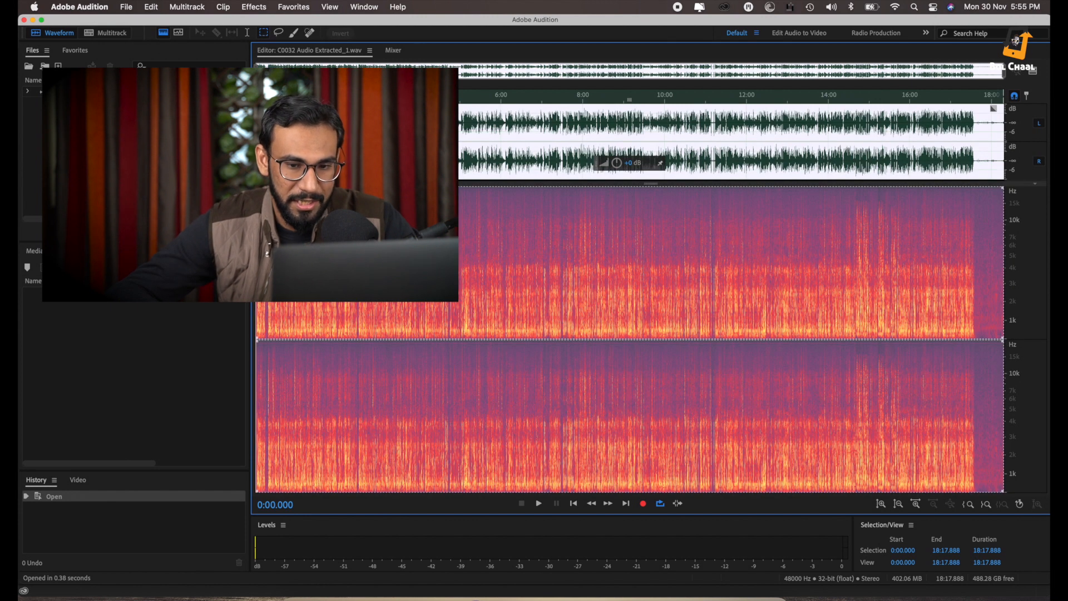
scroll(988, 137, "up", 6)
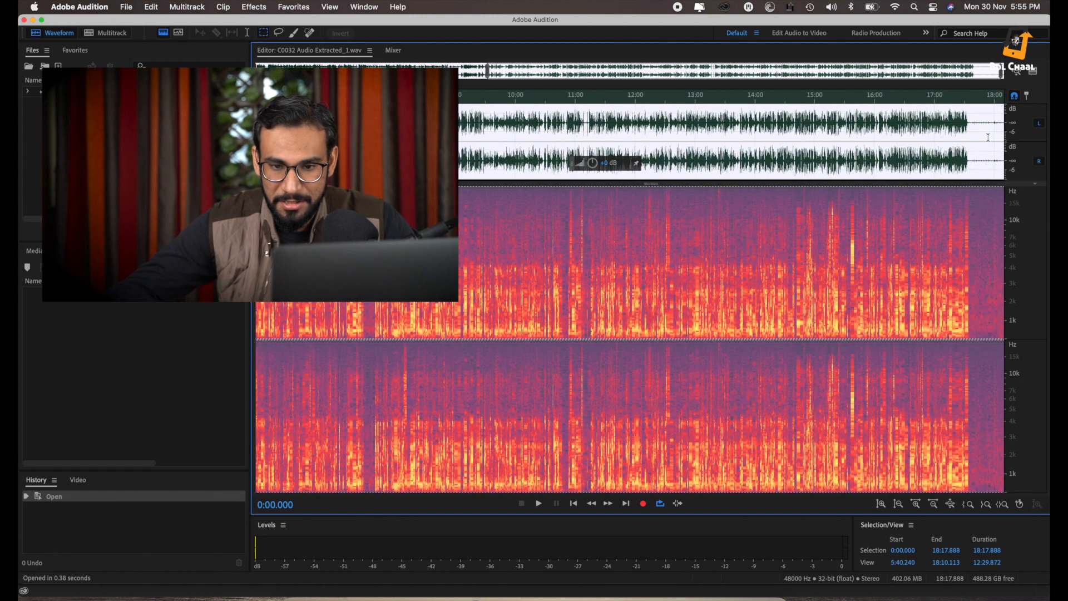
scroll(987, 137, "up", 2)
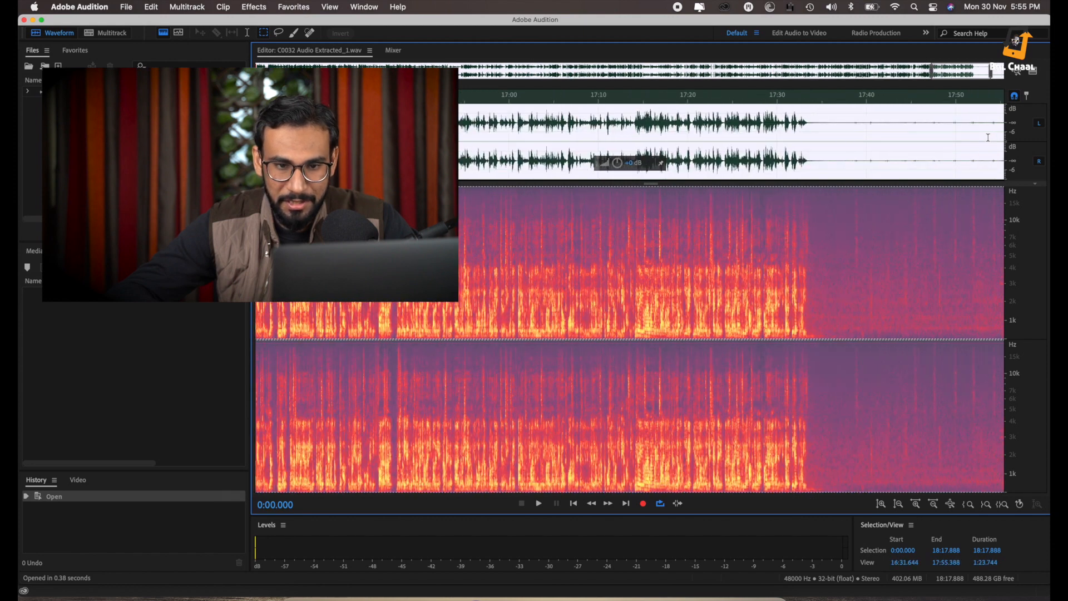
Select about four seconds of the quiet section after the speech, from 17:33.994 to 17:37.968, and capture it as the noise print.
left_click_drag(847, 136, 816, 145)
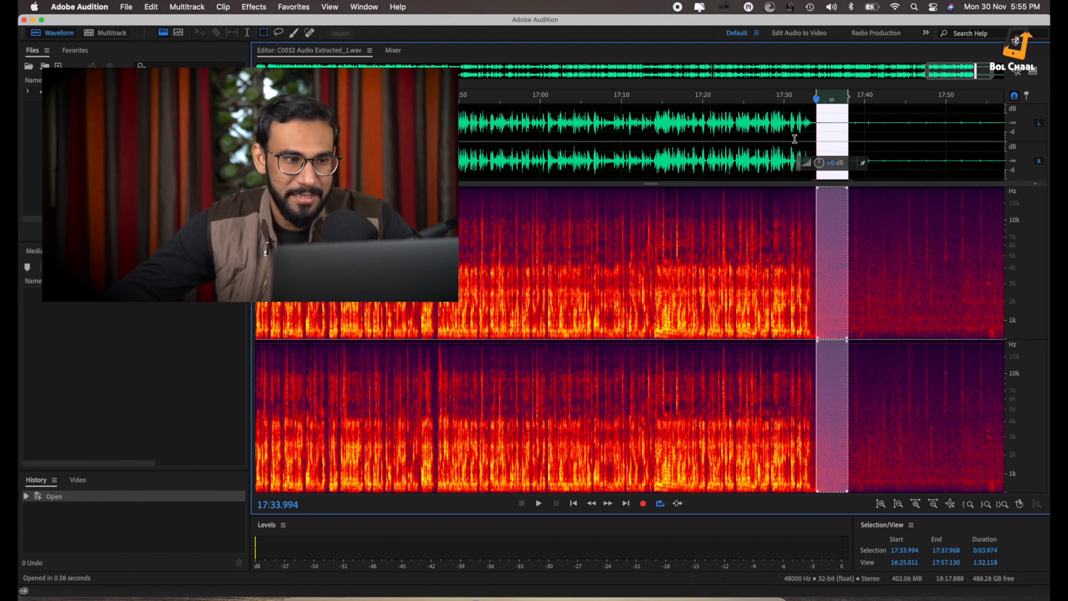
left_click(249, 8)
mouse_move(301, 221)
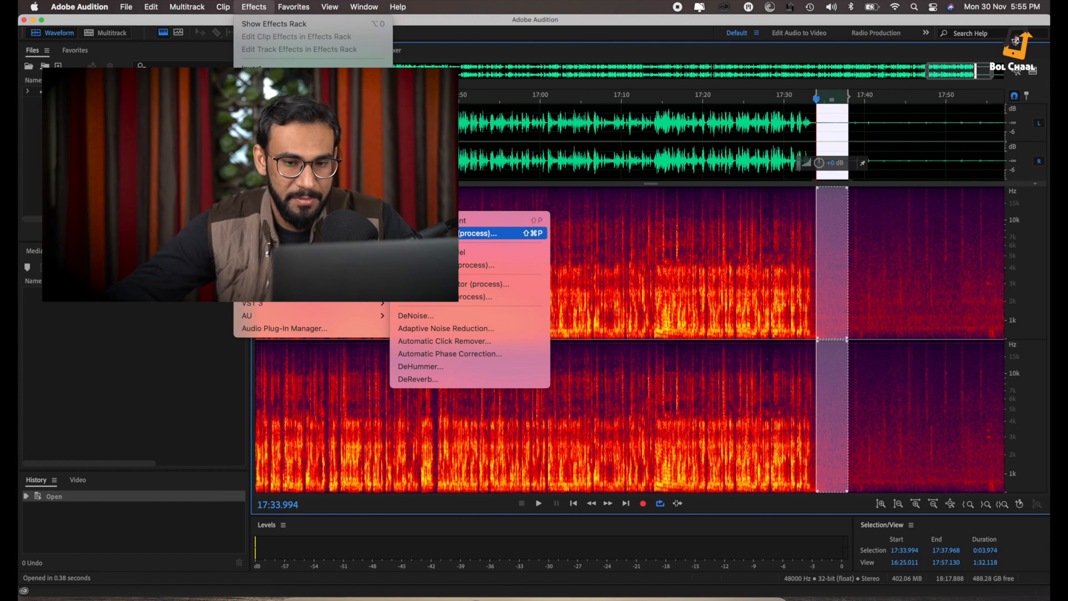
left_click(489, 220)
left_click(645, 329)
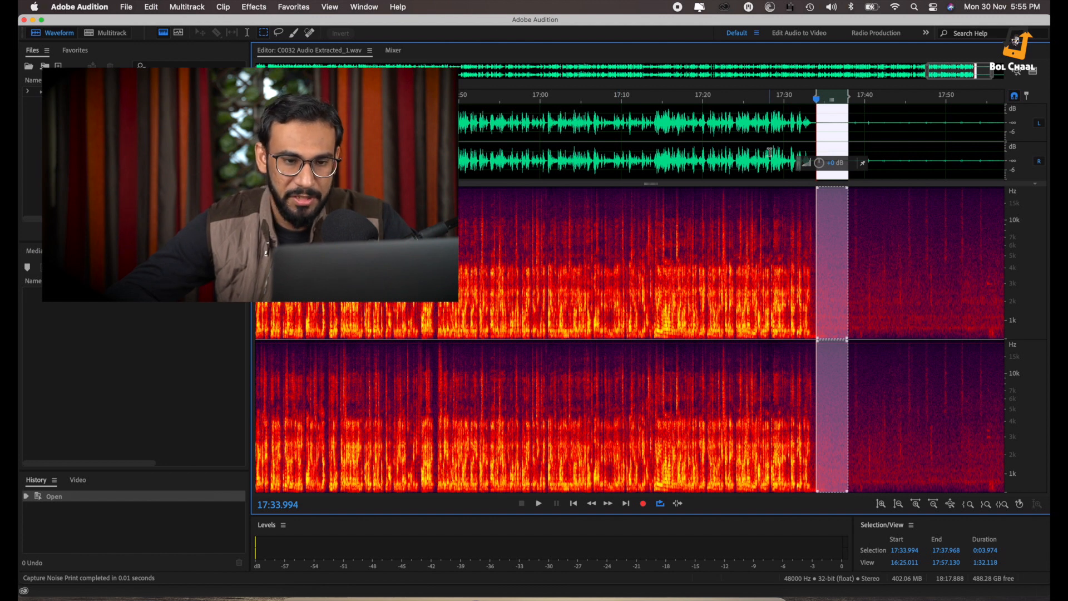
Select the entire extracted audio and apply Noise Reduction (process) using the captured noise print.
key("backslash")
double_click(567, 137)
left_click(254, 8)
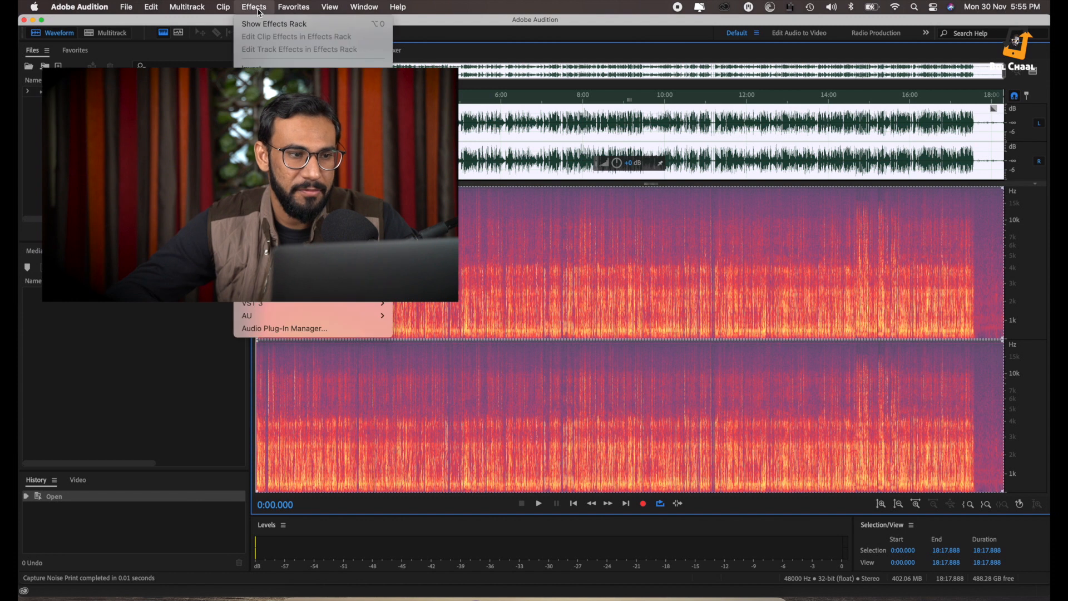
mouse_move(311, 221)
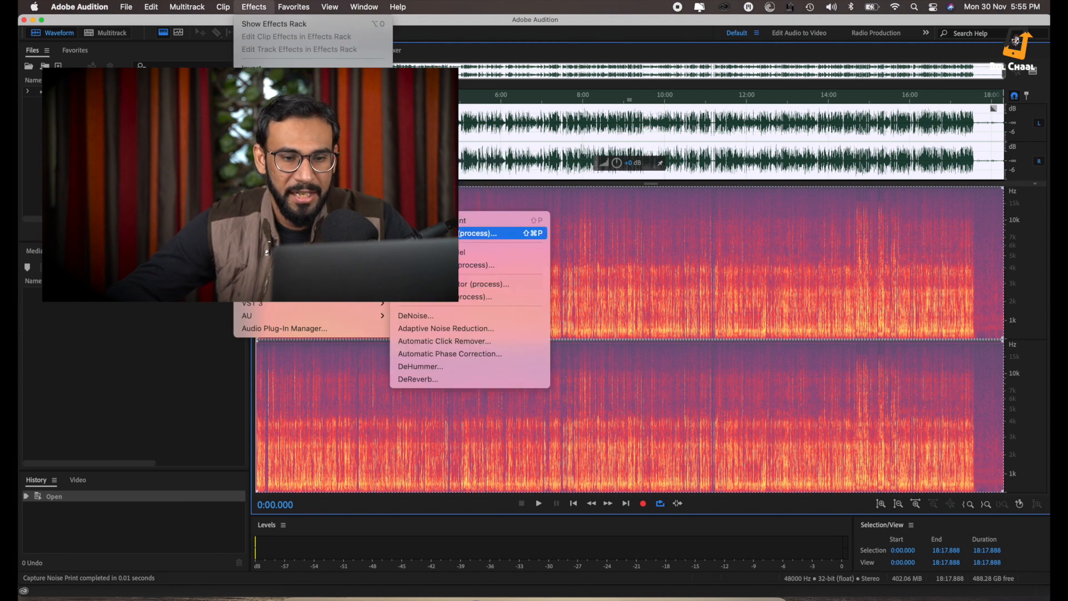
left_click(439, 233)
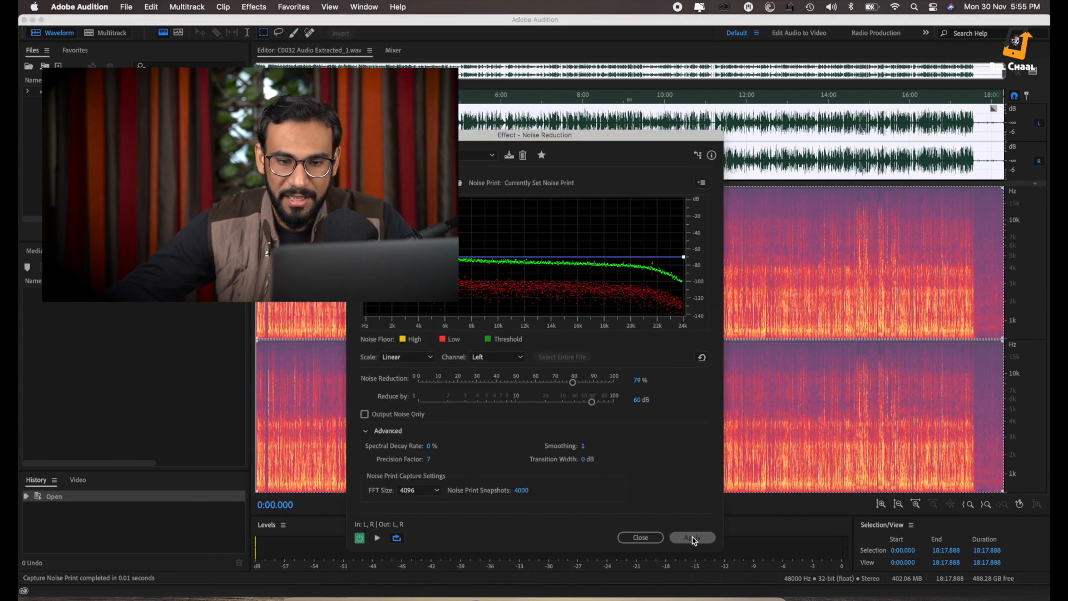
left_click(694, 538)
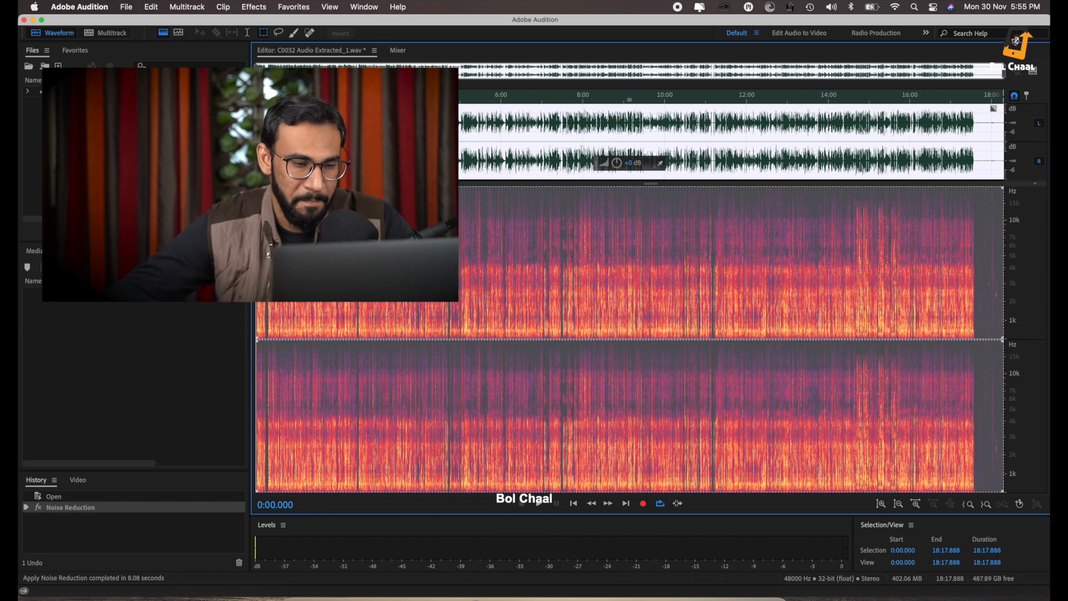
Hide the spectral frequency display and play the noise-reduced audio from 1:19.508 for about two seconds.
left_click(309, 411)
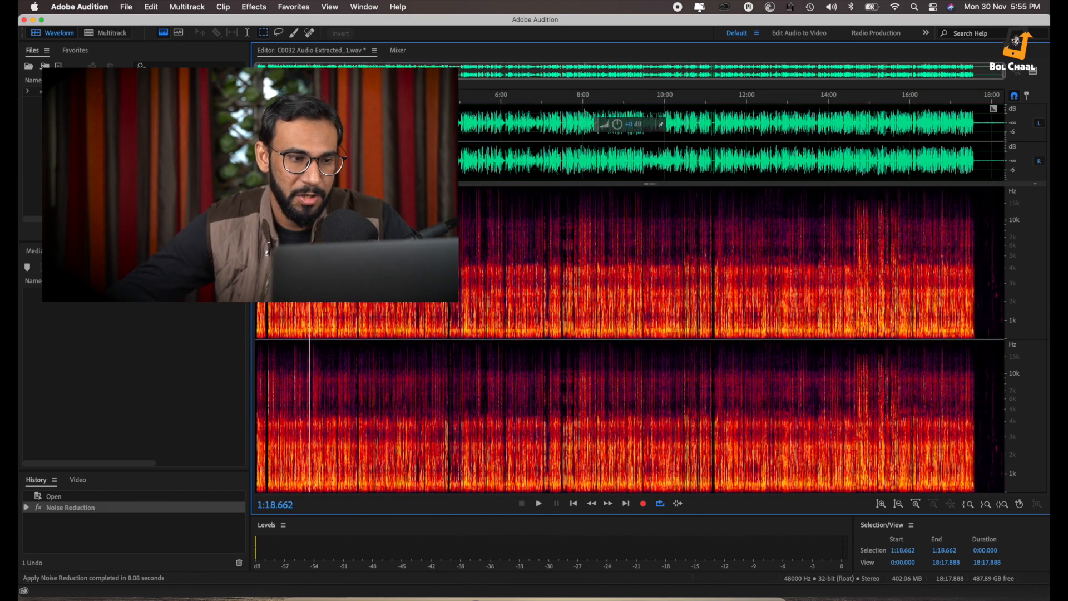
left_click(164, 33)
left_click(310, 223)
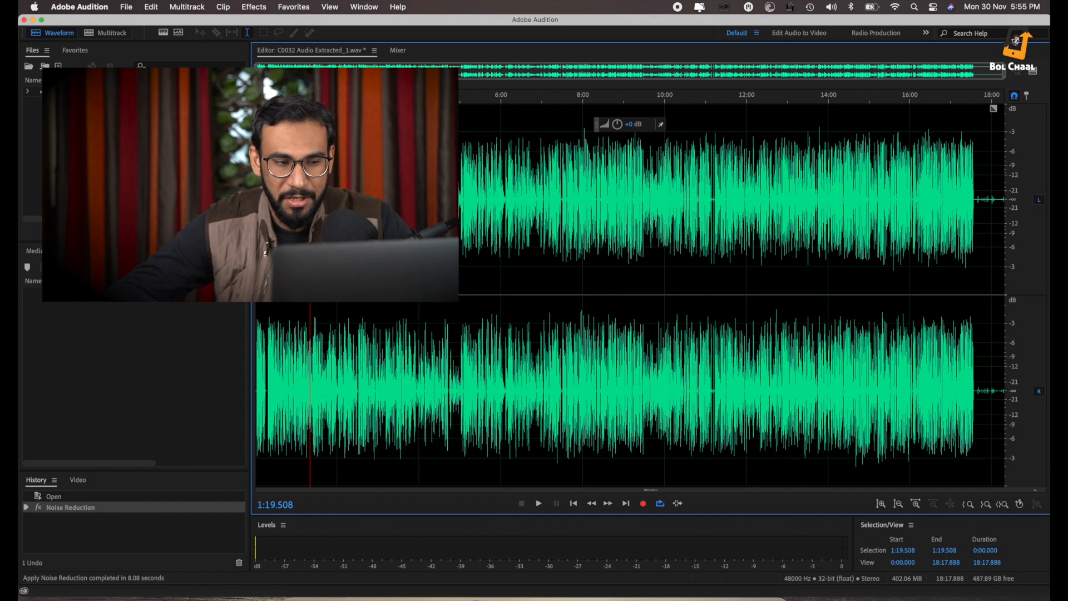
key("space")
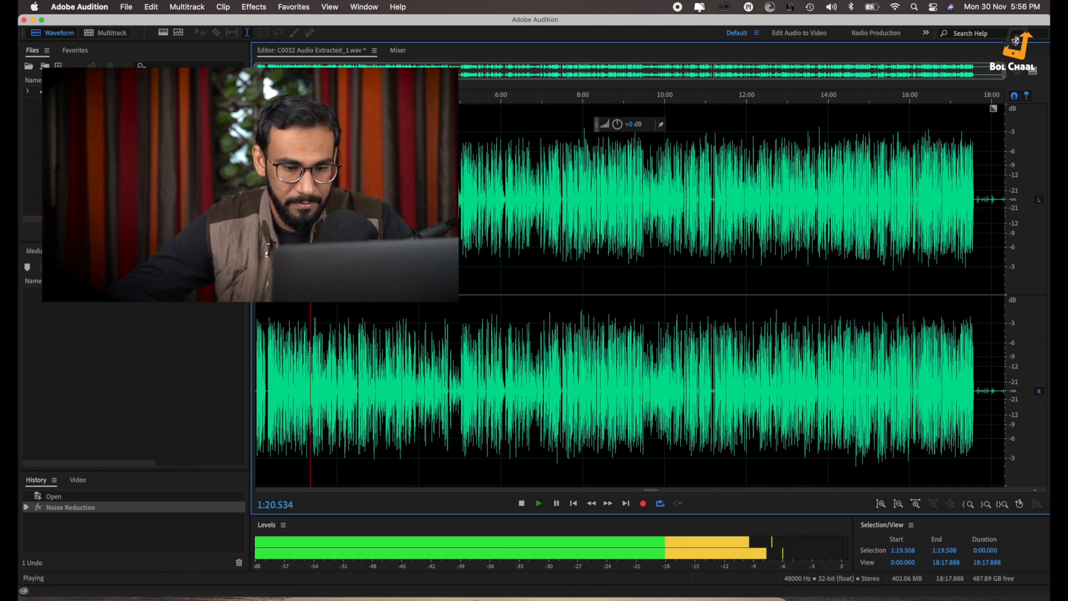
key("space")
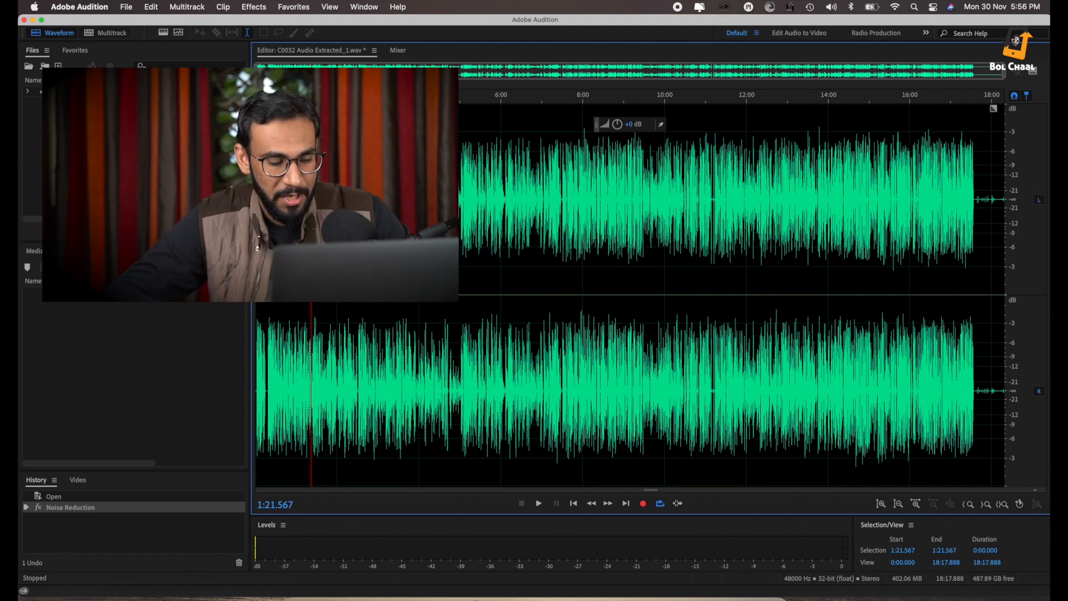
Save the noise-reduced extracted audio and remove the file from Audition's file list.
key("super+s")
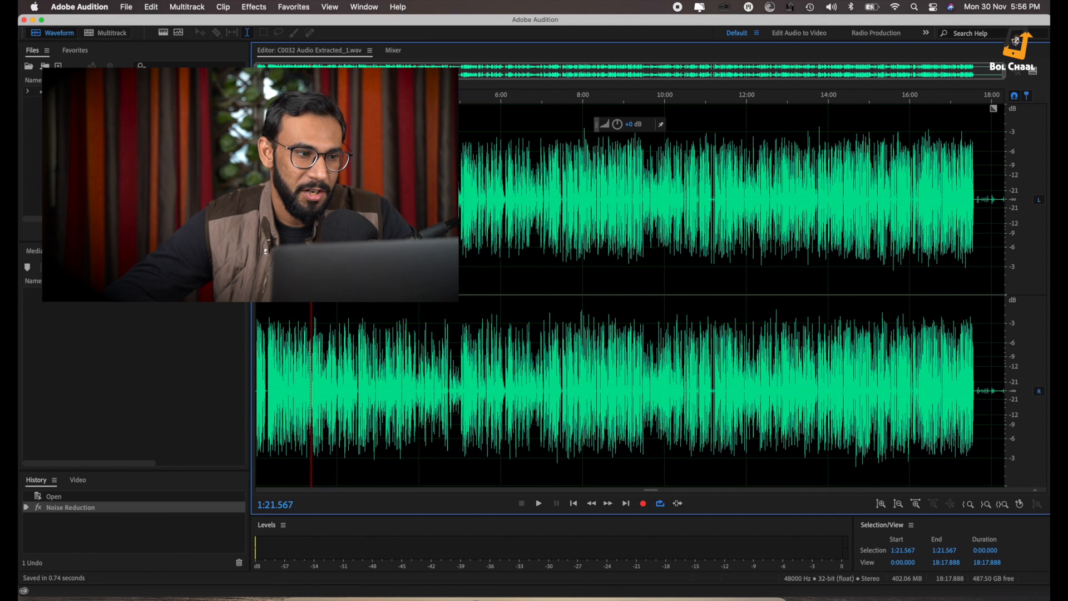
left_click(83, 91)
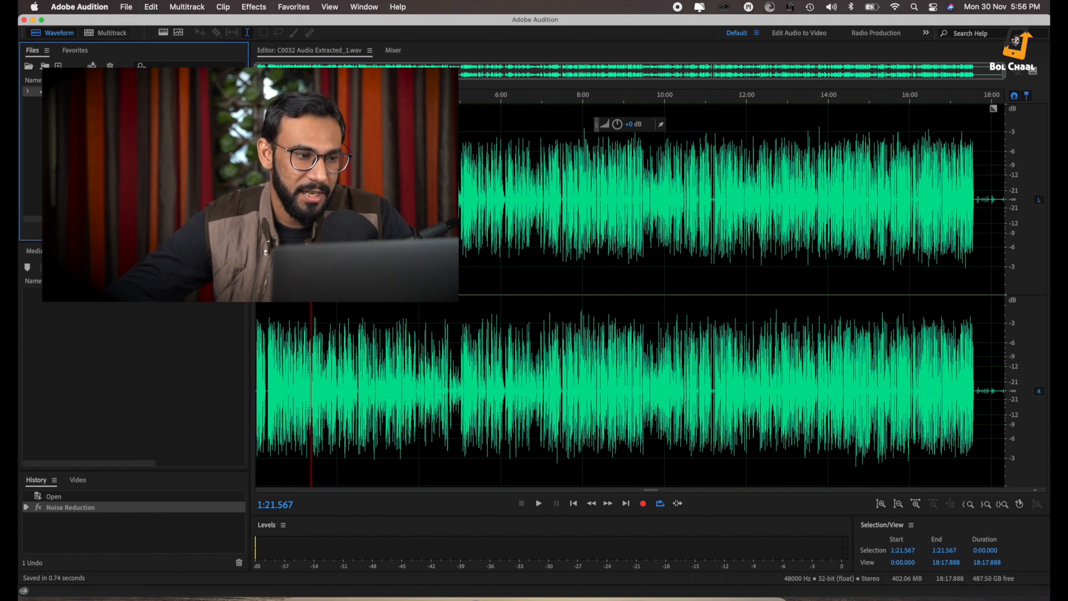
key("Delete")
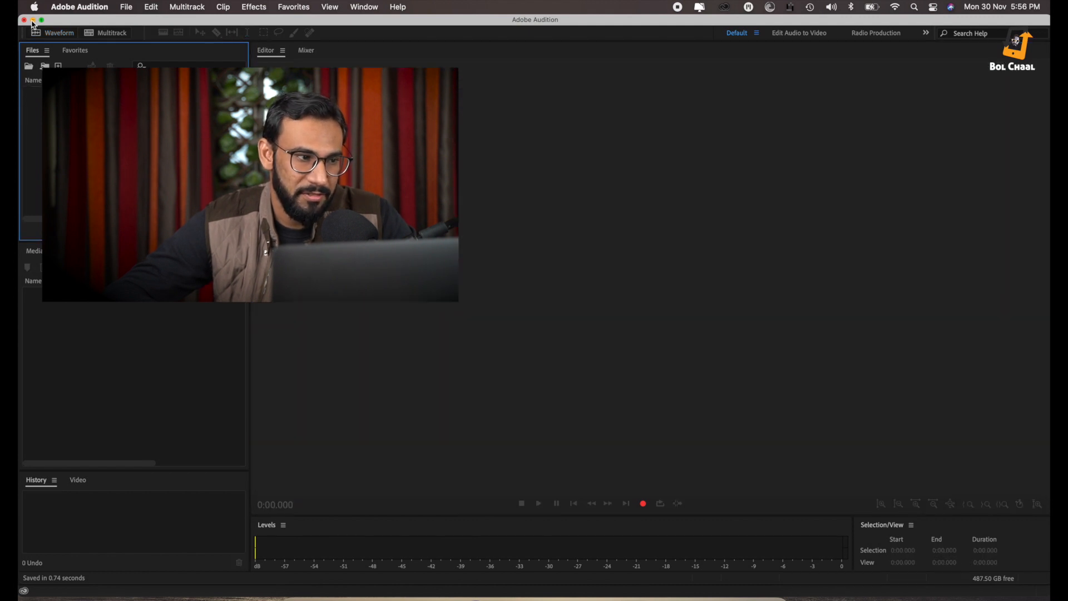
Close Audition's window and return to Premiere Pro, playing the C0032 sequence until 00:00:45:14 to check the cleaned audio.
left_click(24, 21)
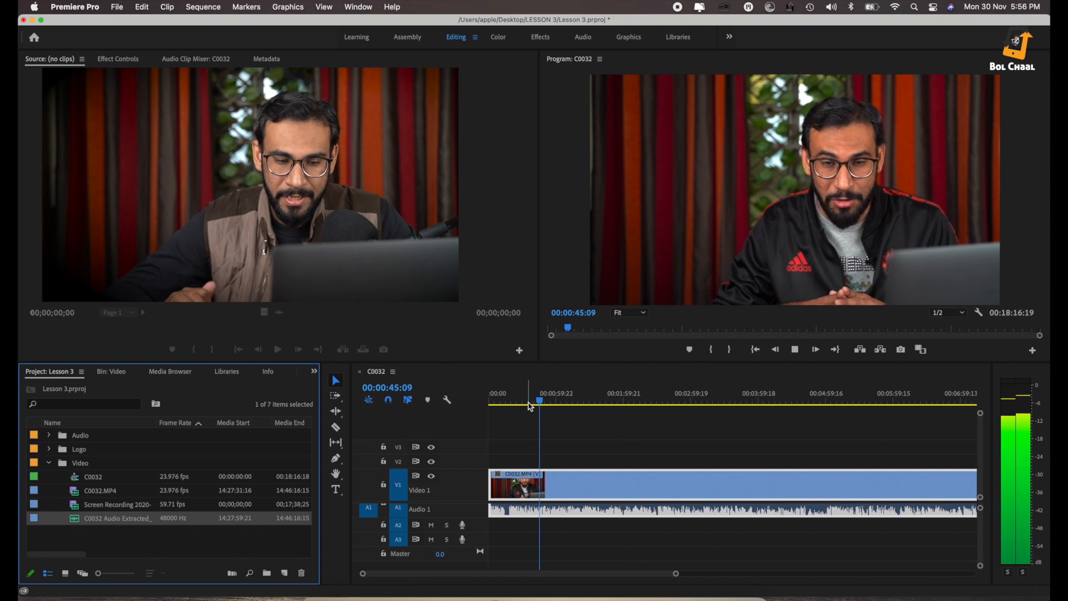
key("space")
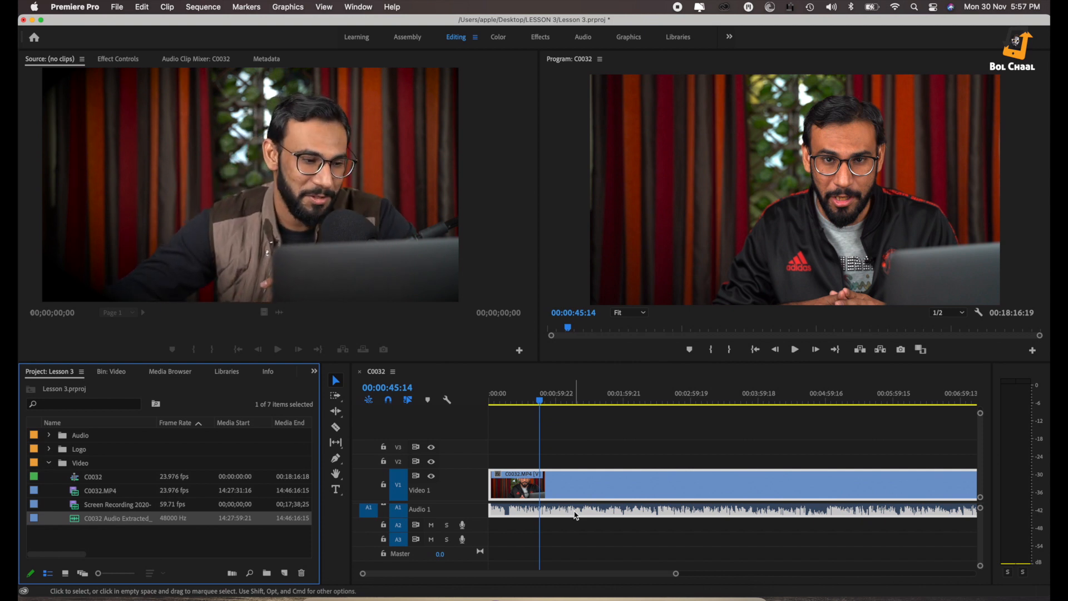
Place STE-034.mp3 from the Audio bin on the A2 track at the start of the C0032 sequence.
left_click(48, 465)
left_click(50, 436)
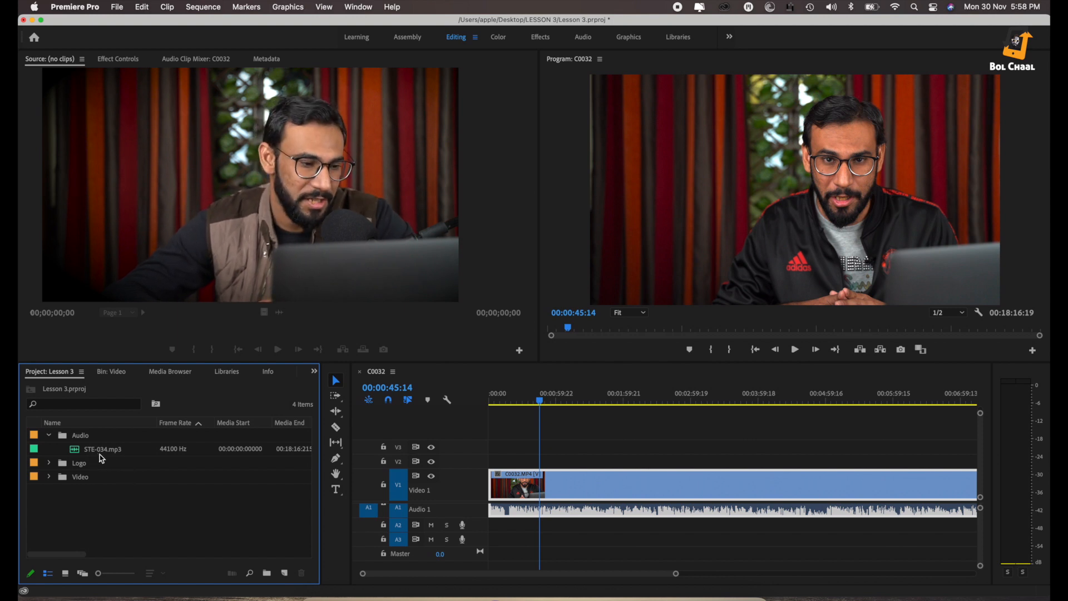
scroll(167, 456, "right", 2)
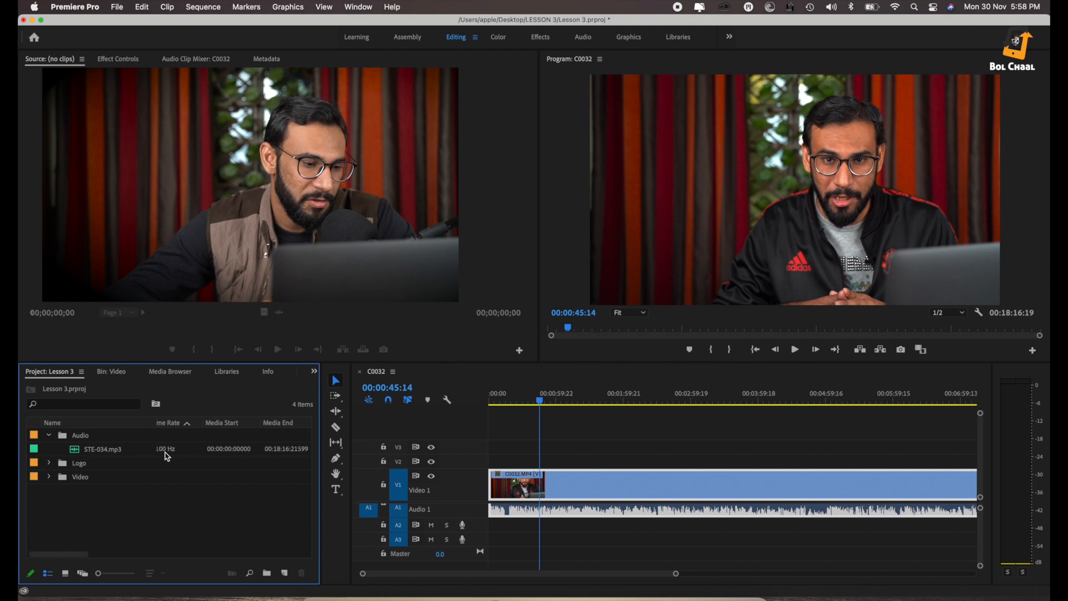
scroll(167, 456, "right", 8)
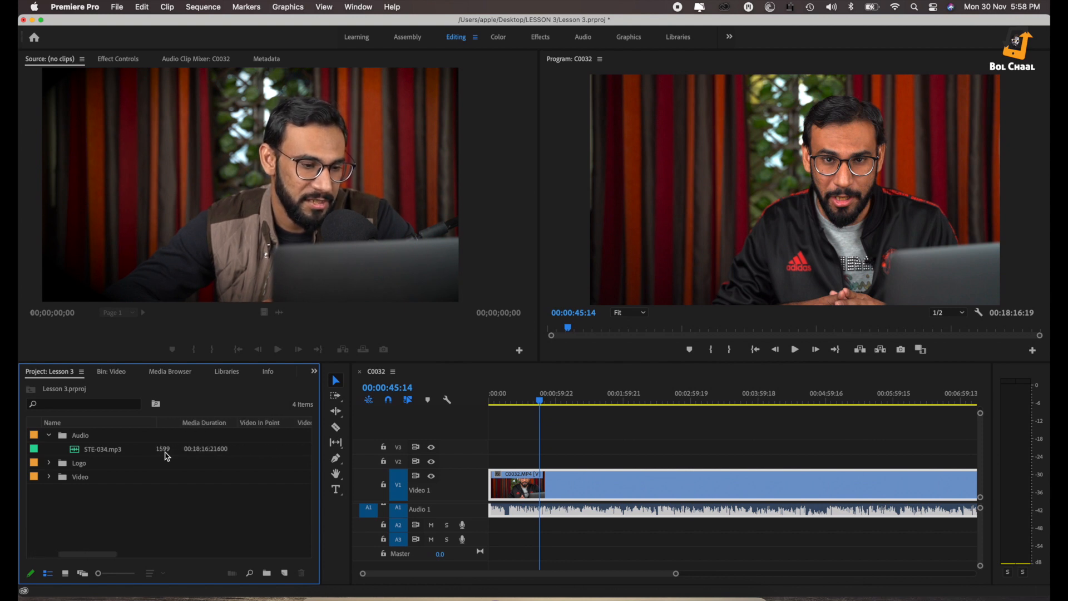
scroll(167, 456, "left", 6)
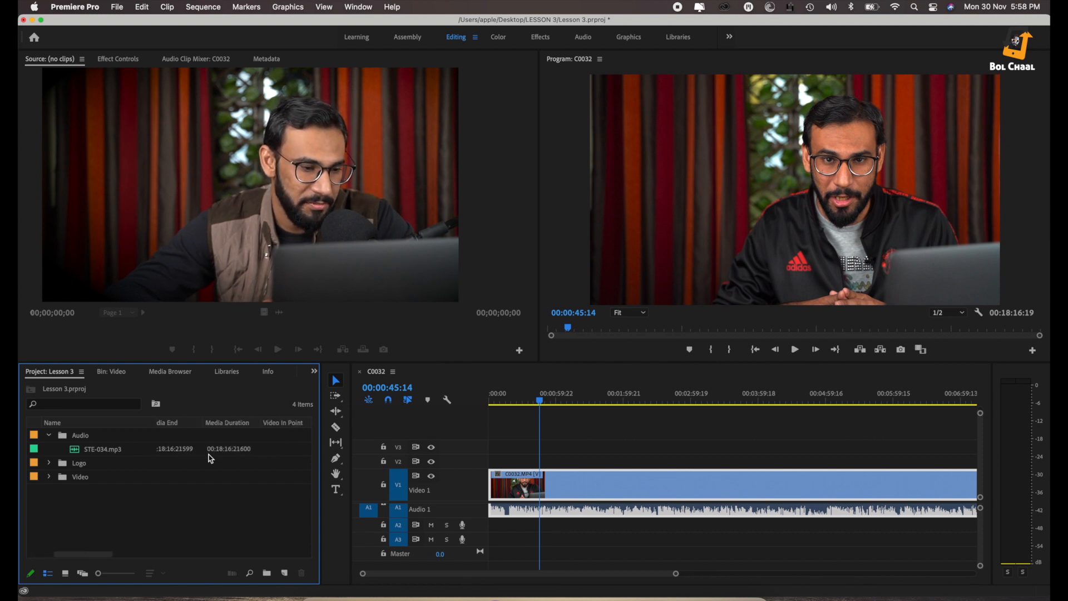
left_click_drag(90, 448, 487, 528)
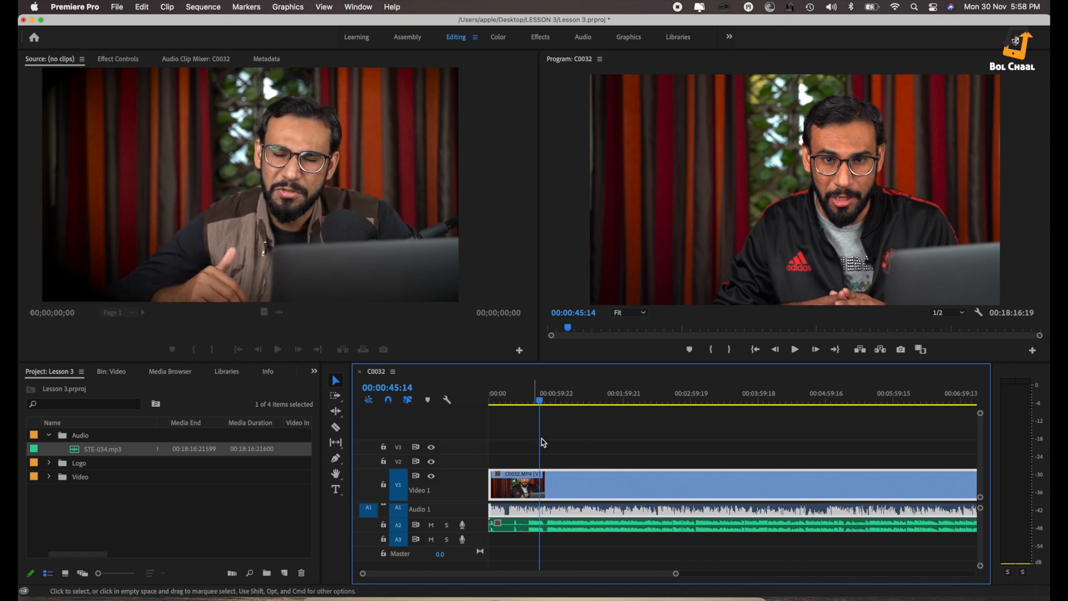
Play the sequence from 00:00:45:14 to 00:00:55:00 to hear the music on A2 together with the speech.
scroll(486, 496, "right", 2)
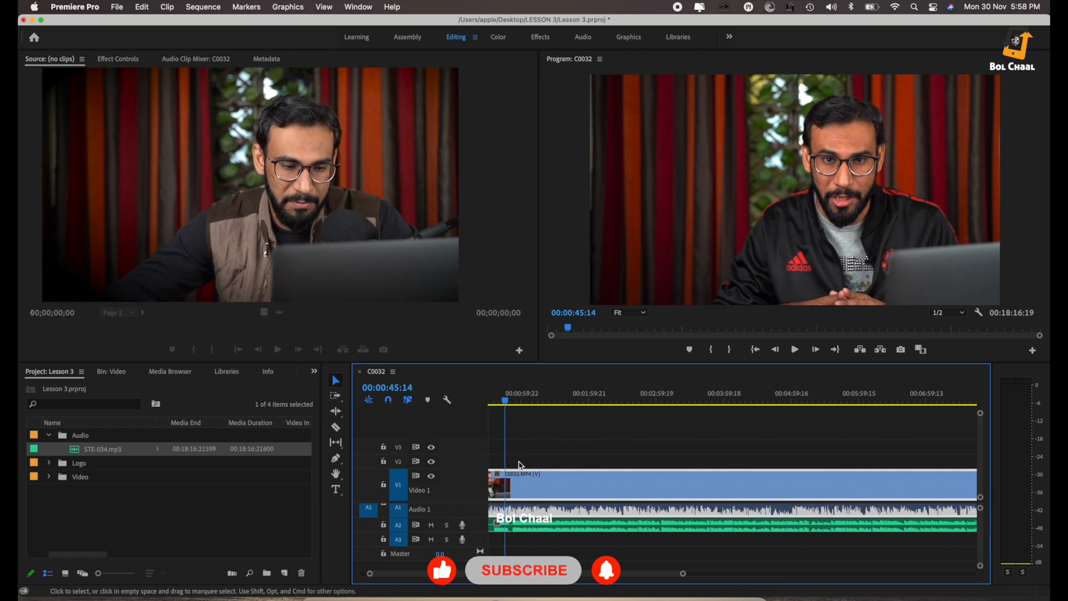
scroll(487, 496, "left", 2)
left_click_drag(598, 530, 598, 531)
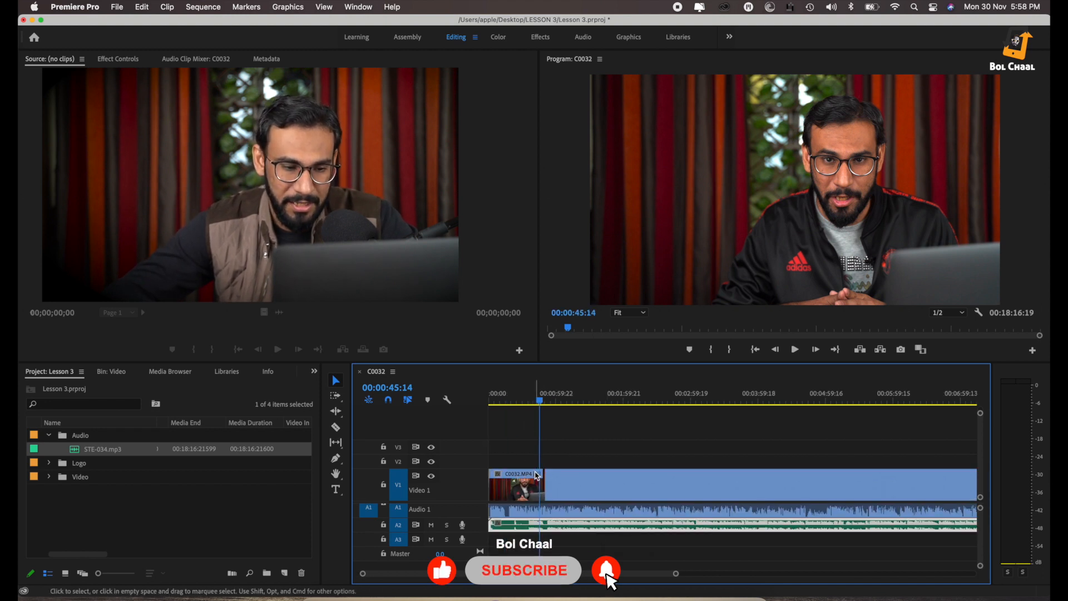
key("space")
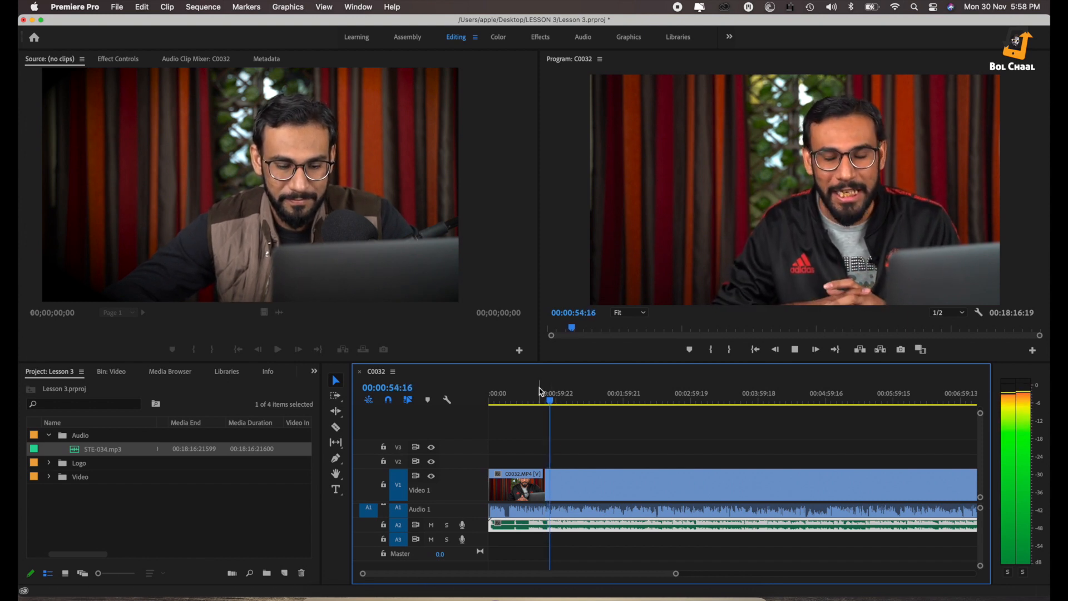
key("space")
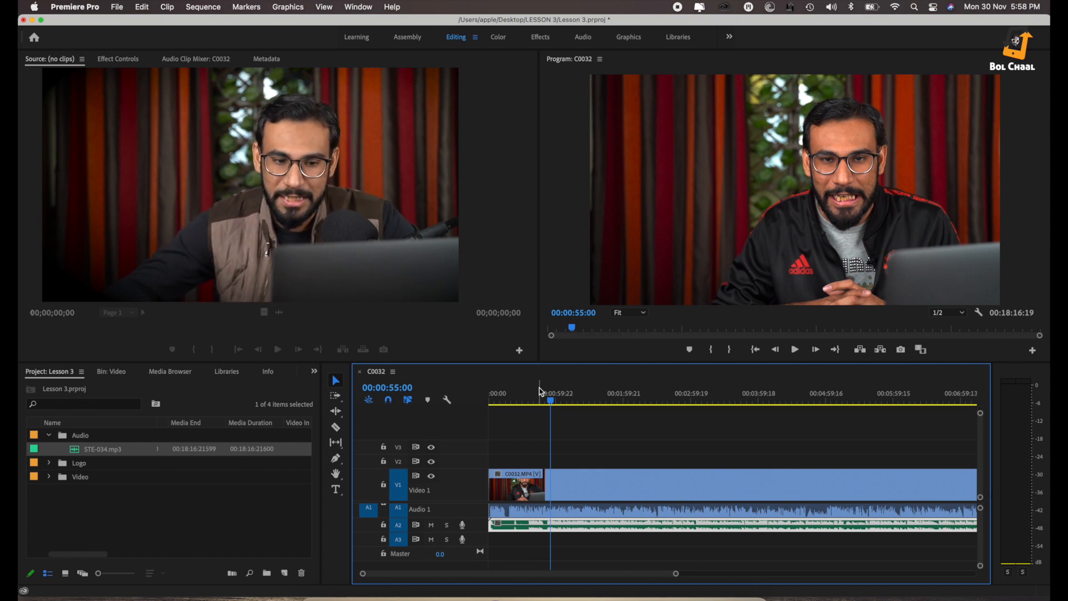
left_click(608, 457)
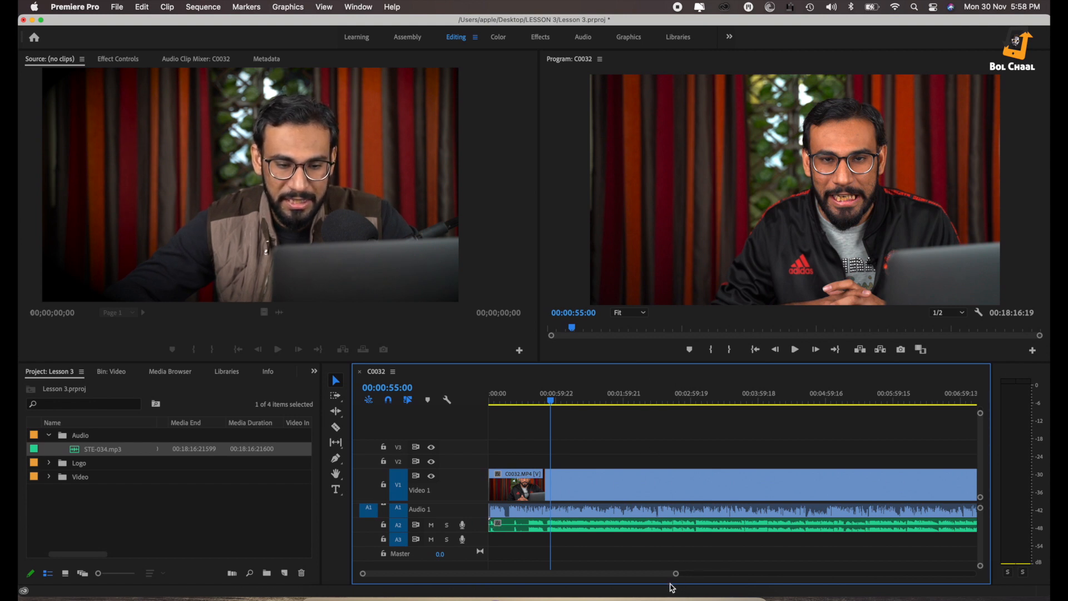
Trim about the first 51 seconds off the STE-034.mp3 clip and move the remainder back to the start of the sequence.
left_click_drag(677, 575, 536, 574)
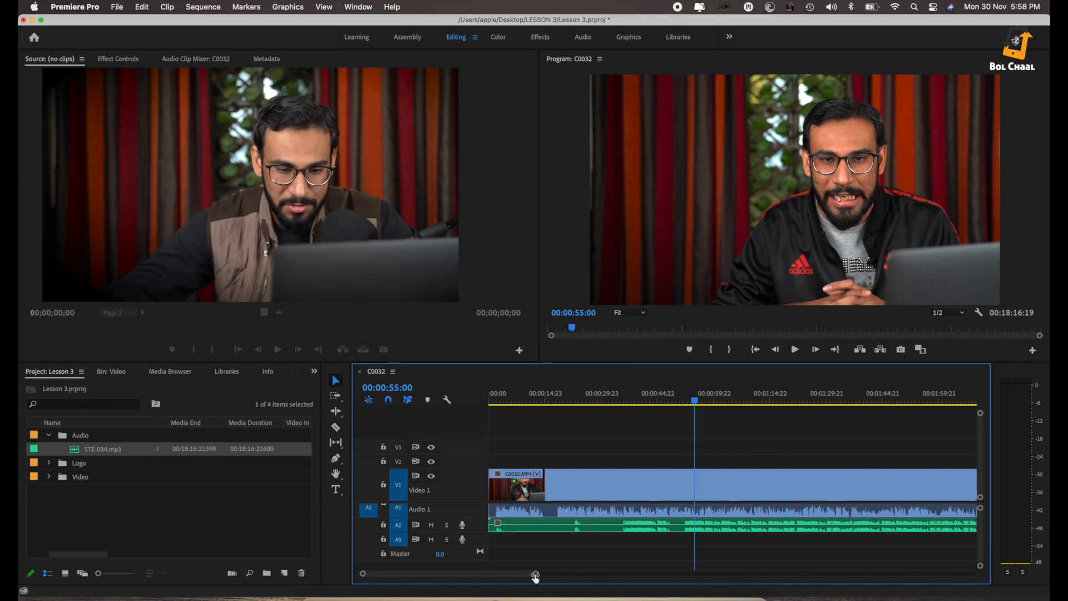
left_click_drag(536, 576, 531, 577)
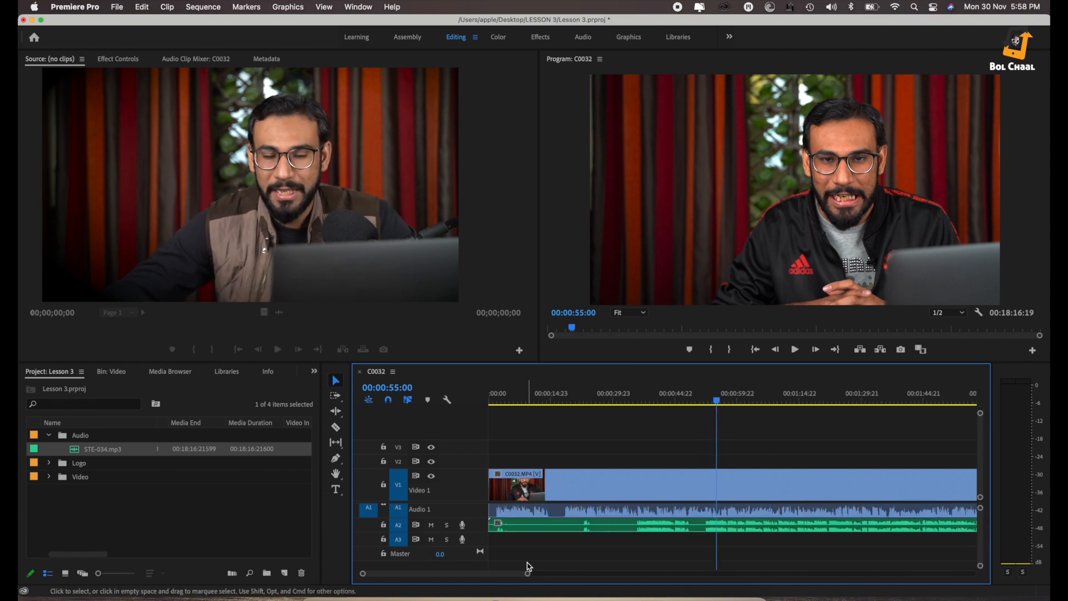
left_click_drag(490, 523, 700, 527)
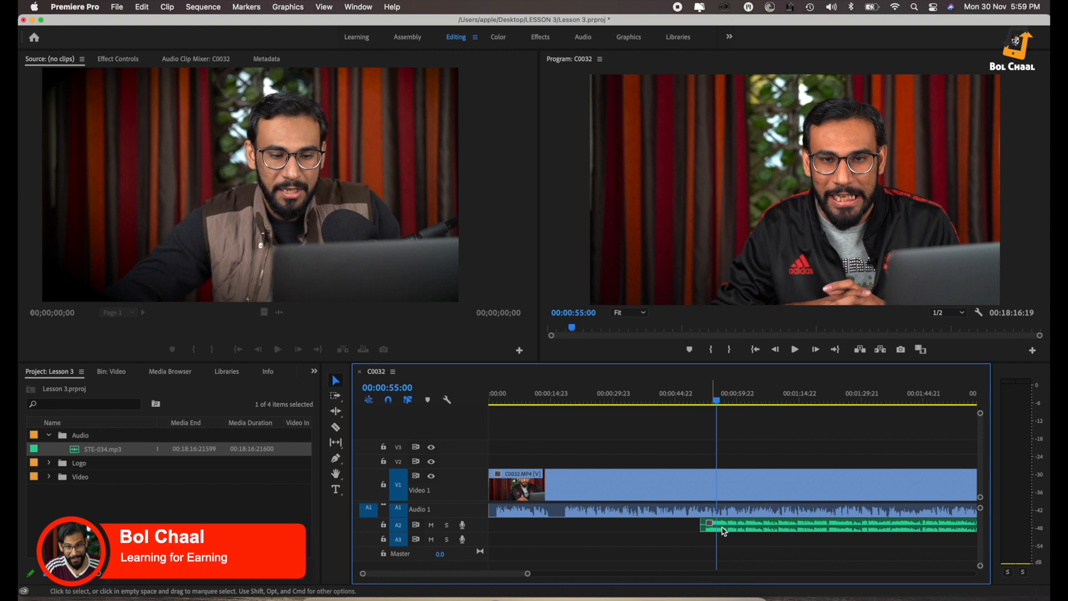
left_click_drag(737, 527, 520, 530)
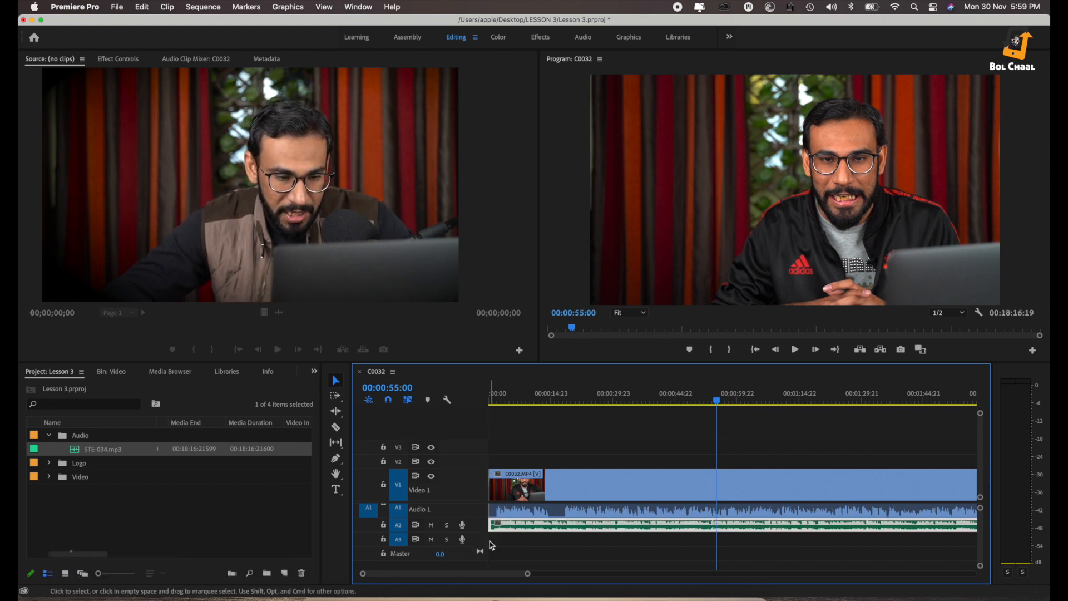
Play the sequence from 00:00:00:23 to 00:00:03:05 to check the trimmed music under the opening speech.
left_click_drag(716, 400, 492, 407)
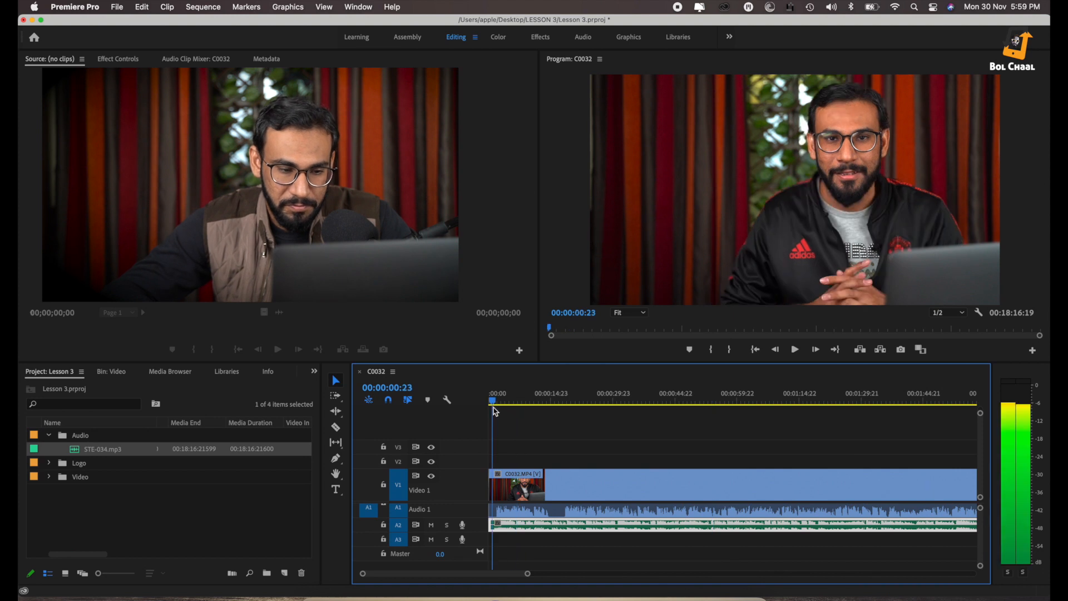
key("space")
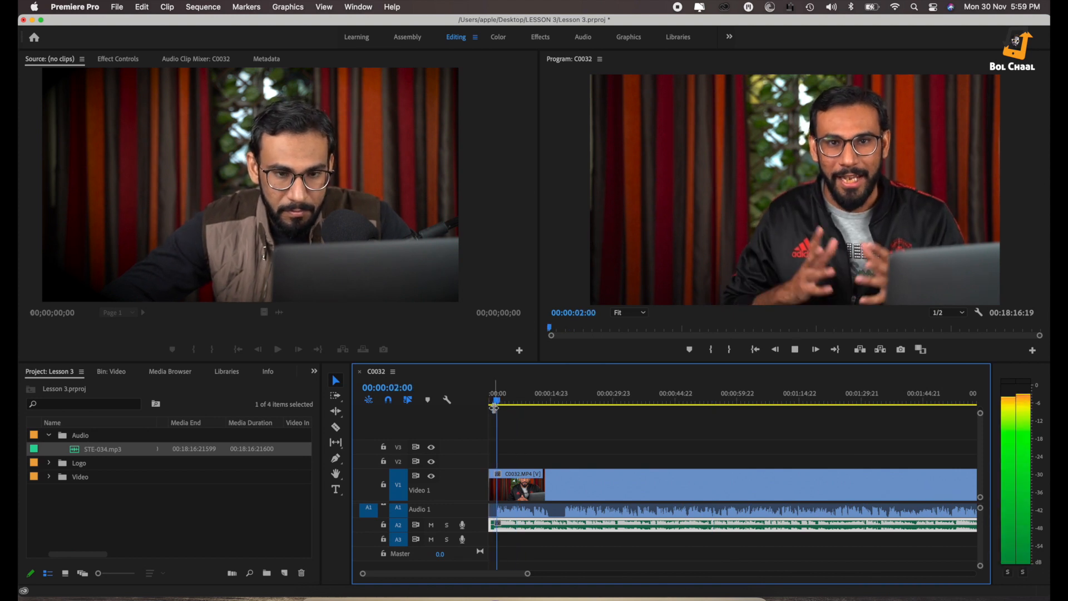
key("space")
Move the STE-034.mp3 clip on A2 to begin at about 17 seconds and play from there until 00:00:21:07.
left_click_drag(545, 527, 617, 525)
left_click(560, 428)
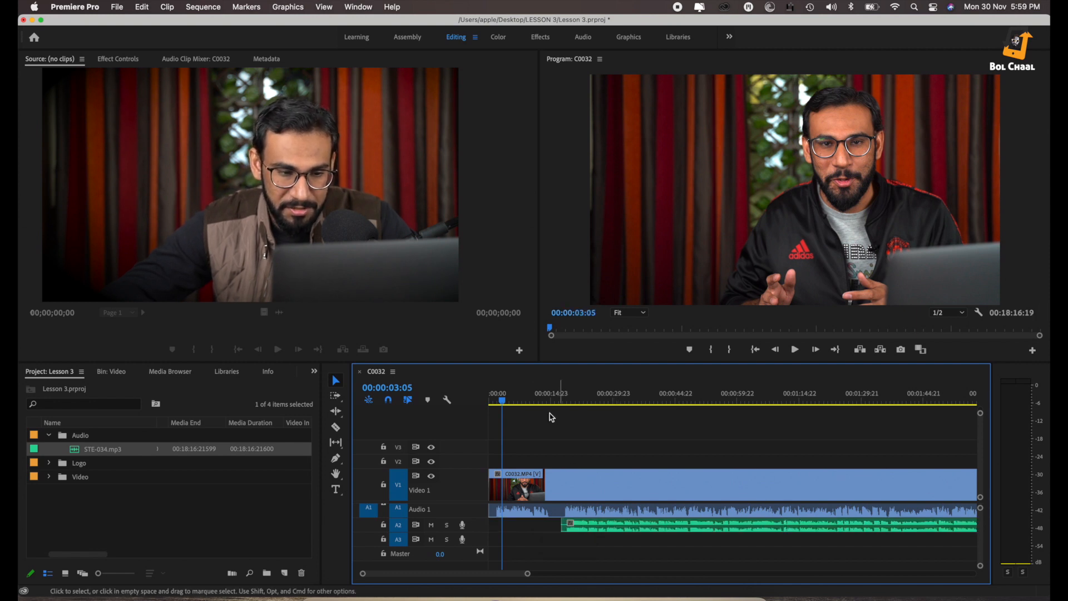
left_click_drag(505, 403, 563, 402)
key("space")
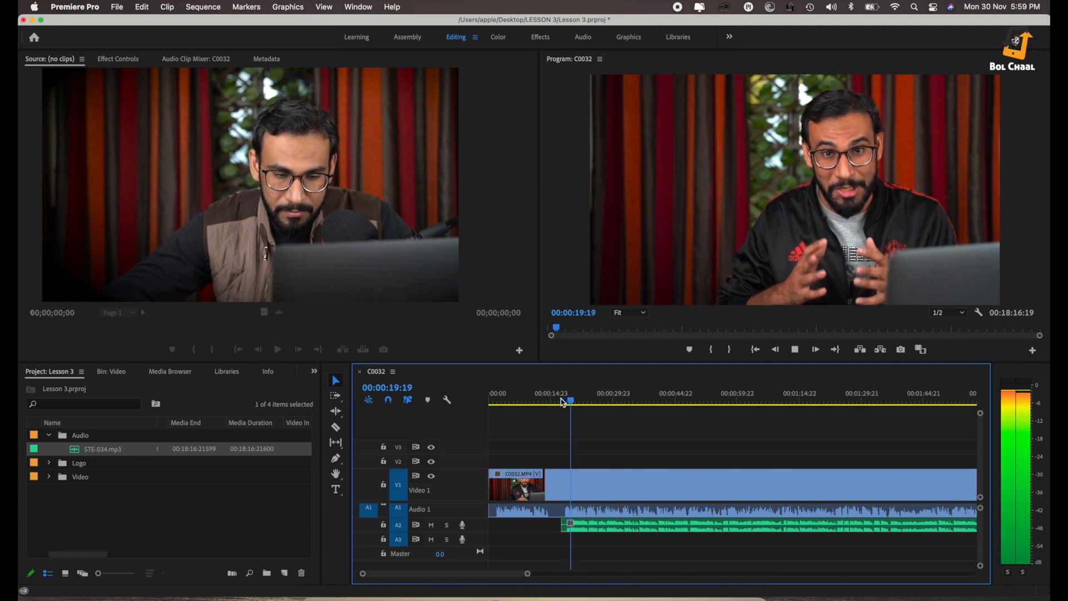
key("space")
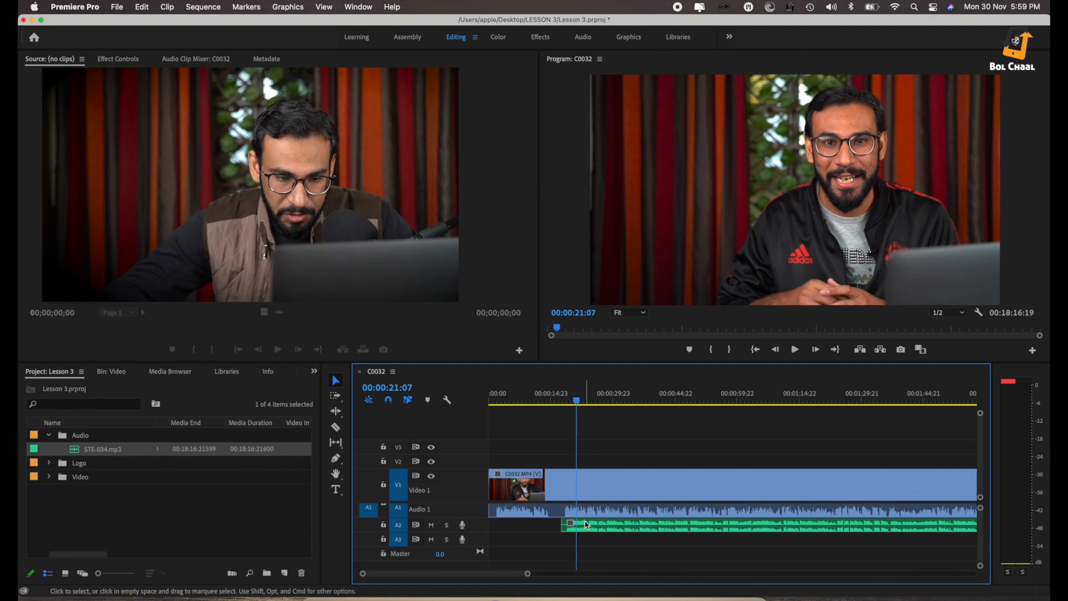
Play the sequence from the start of the STE-034.mp3 clip at 00:00:17:13 until 00:00:19:13.
left_click_drag(587, 525, 589, 525)
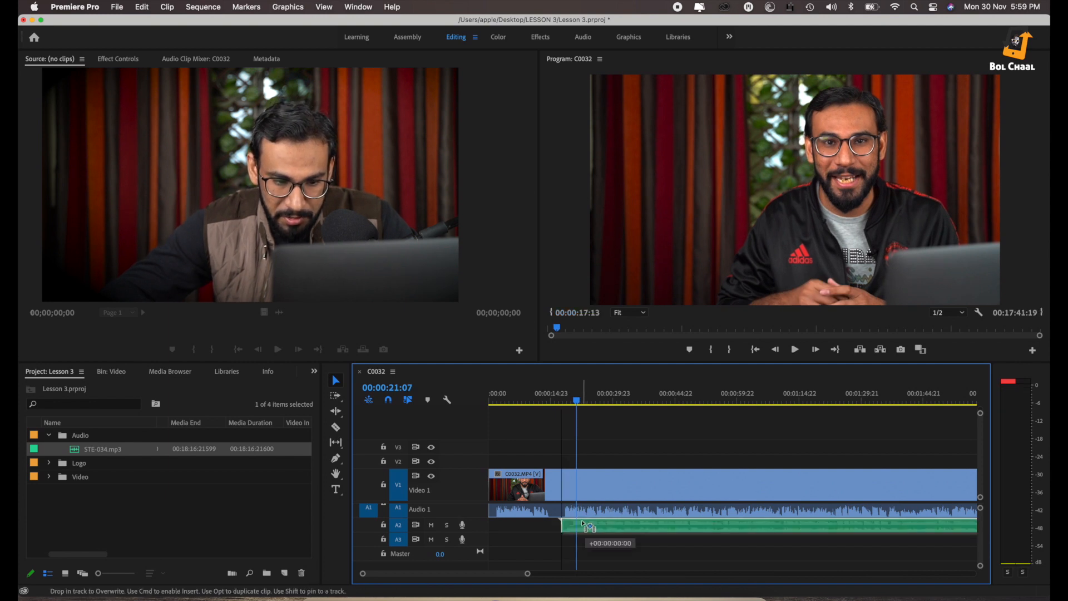
left_click_drag(588, 524, 588, 524)
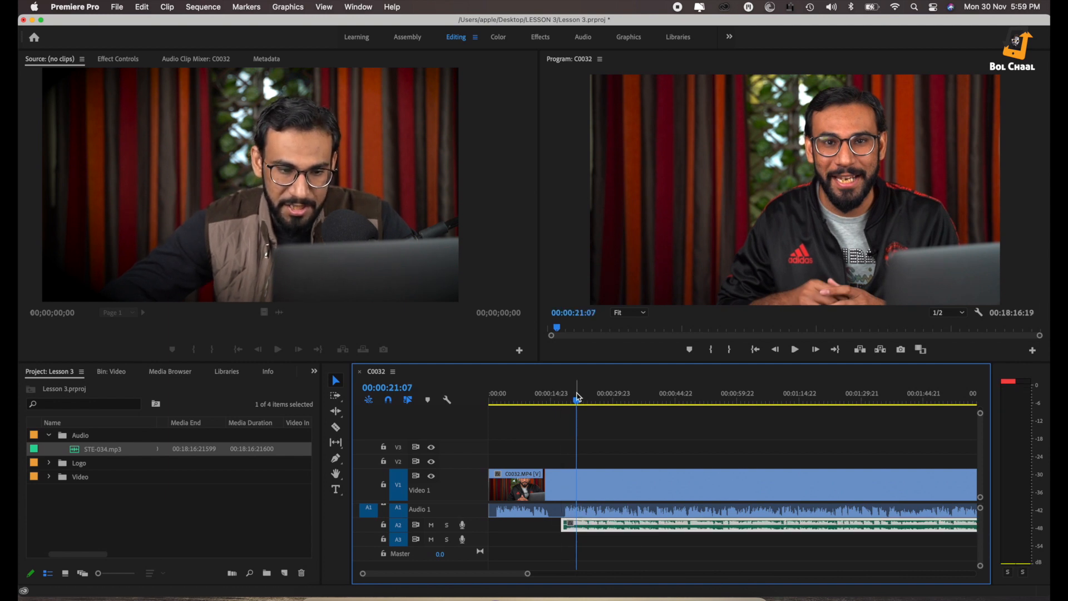
left_click_drag(577, 403, 563, 405)
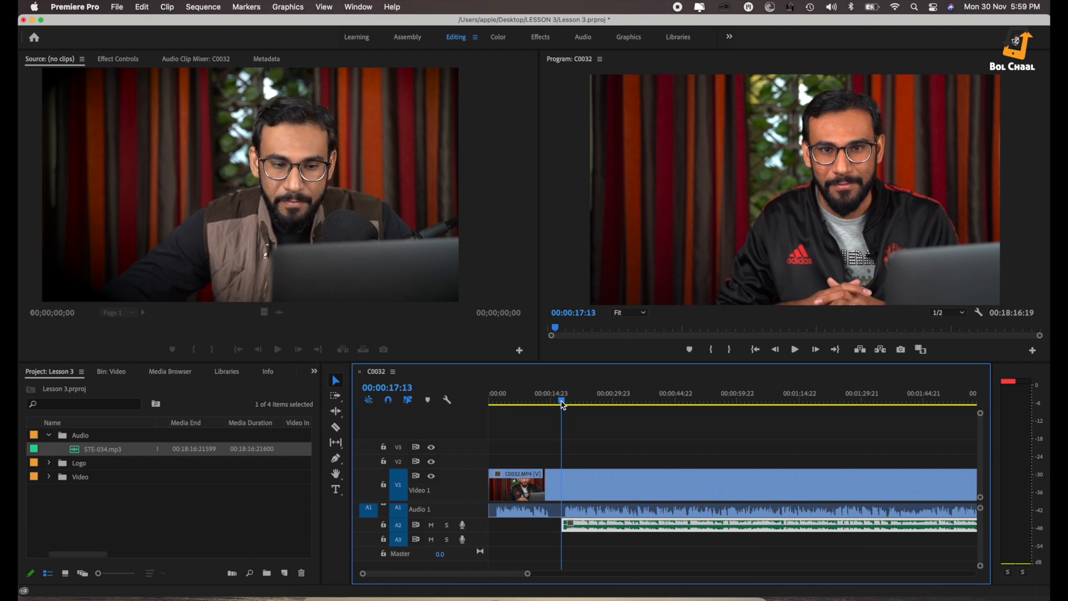
key("space")
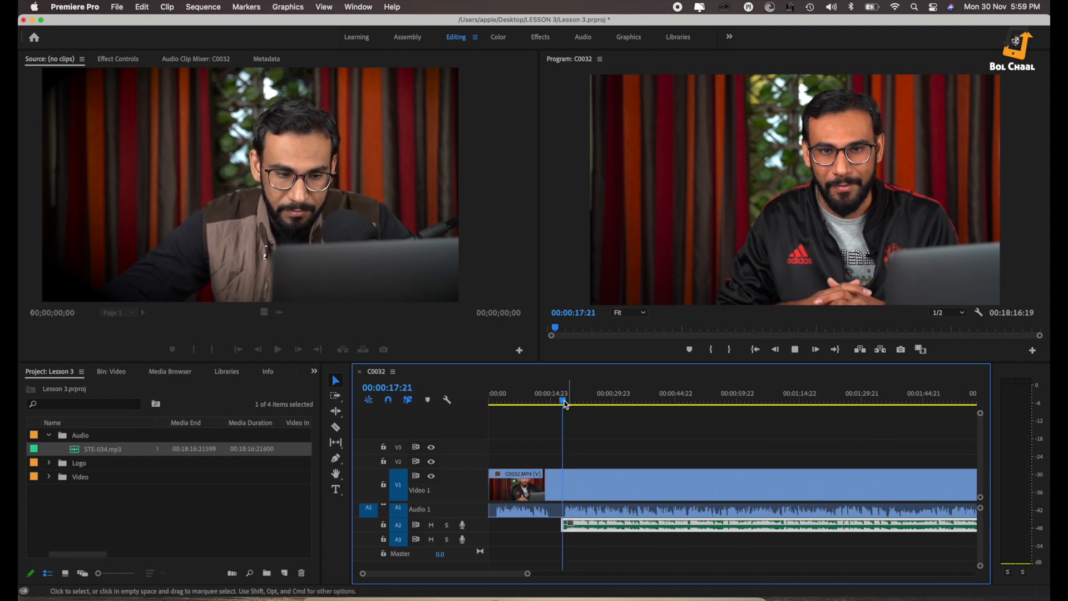
key("space")
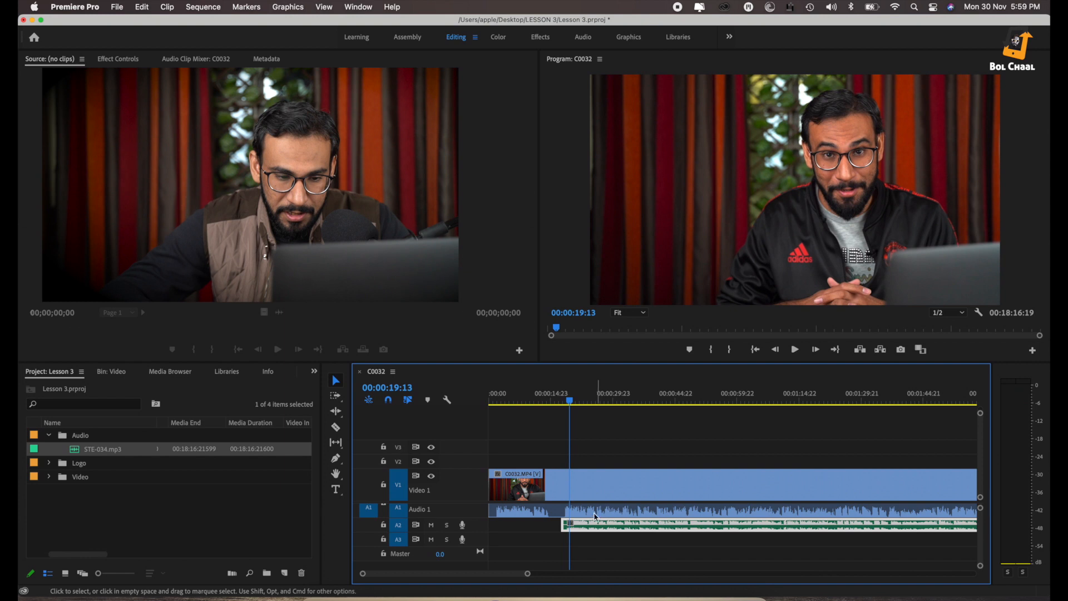
Restore the trimmed beginning of the STE-034.mp3 clip on A2 and move the clip back to the start of the sequence.
left_click_drag(584, 525, 586, 526)
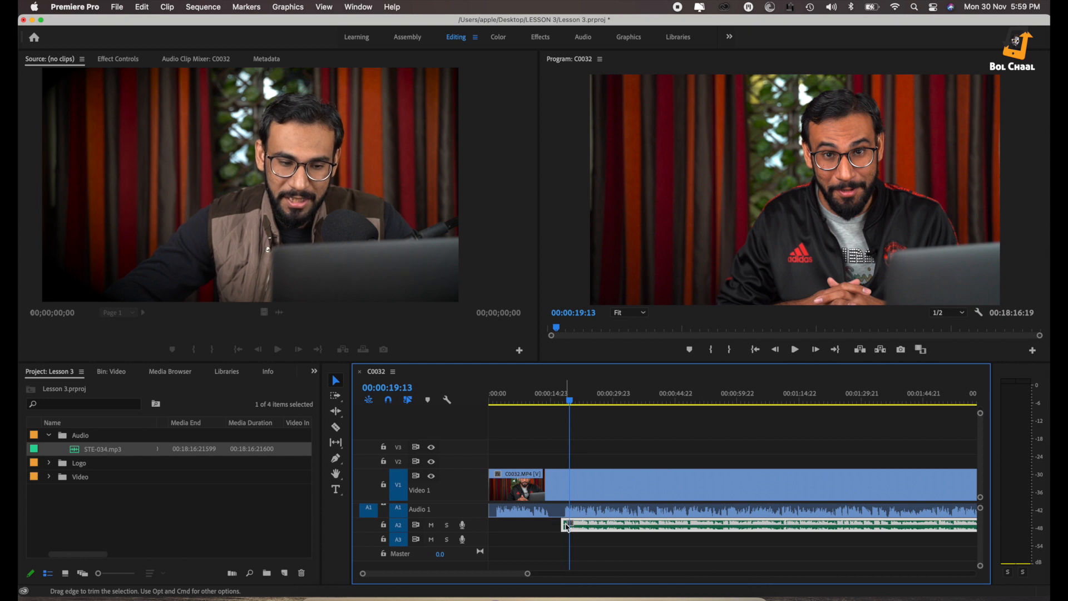
scroll(566, 527, "right", 2)
left_click_drag(548, 524, 492, 523)
left_click_drag(603, 526, 652, 526)
left_click_drag(540, 524, 378, 526)
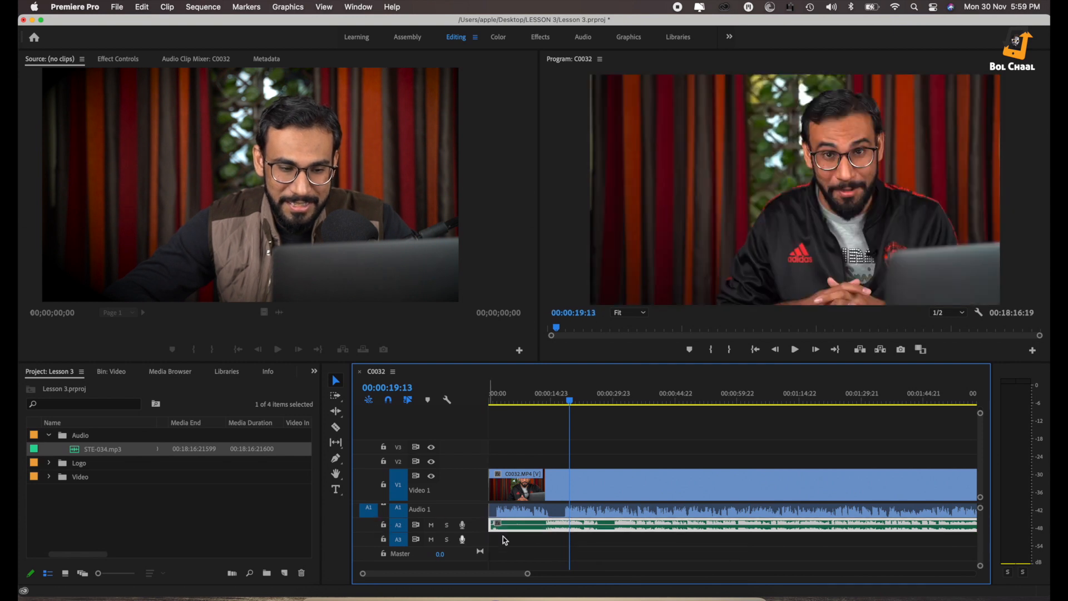
left_click_drag(554, 526, 651, 527)
left_click_drag(586, 525, 381, 524)
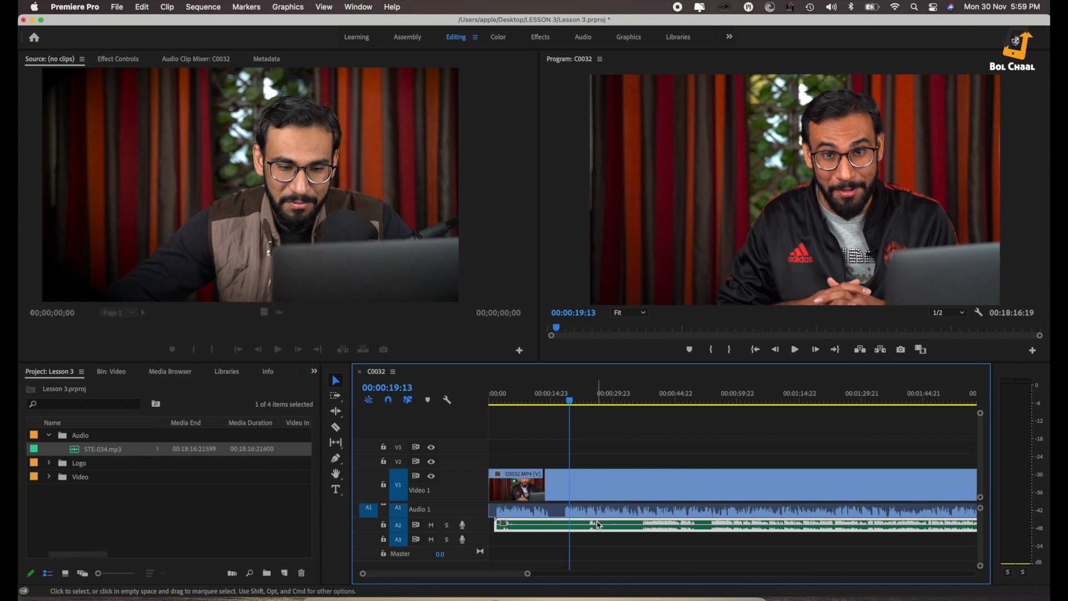
scroll(598, 525, "right", 1)
left_click(689, 541)
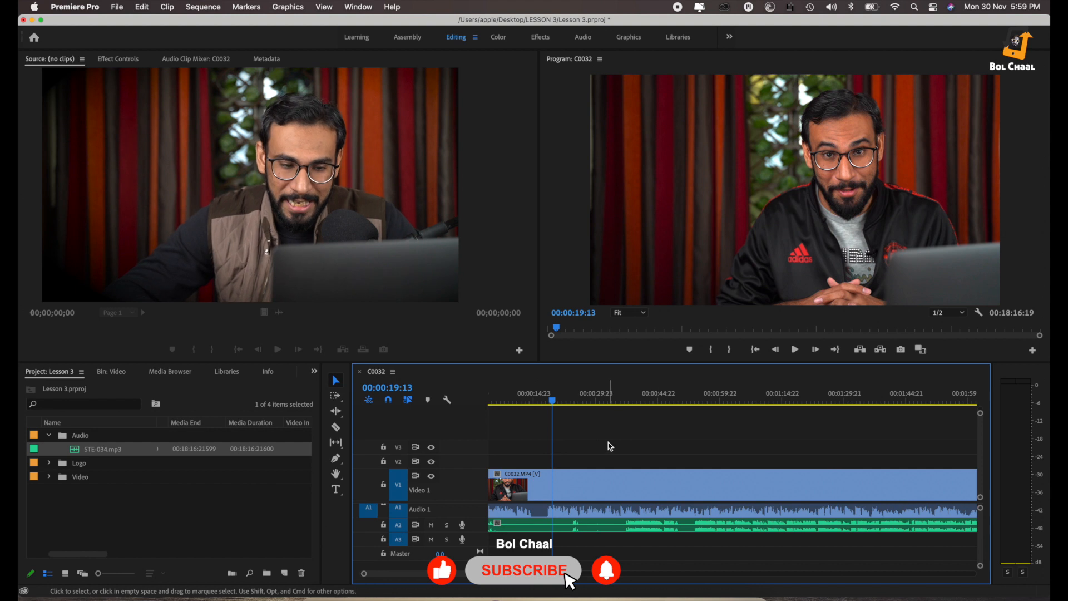
Select the C0032.MP4 and STE-034.mp3 clips and synchronize them by Audio using track channel 1.
left_click_drag(610, 446, 702, 549)
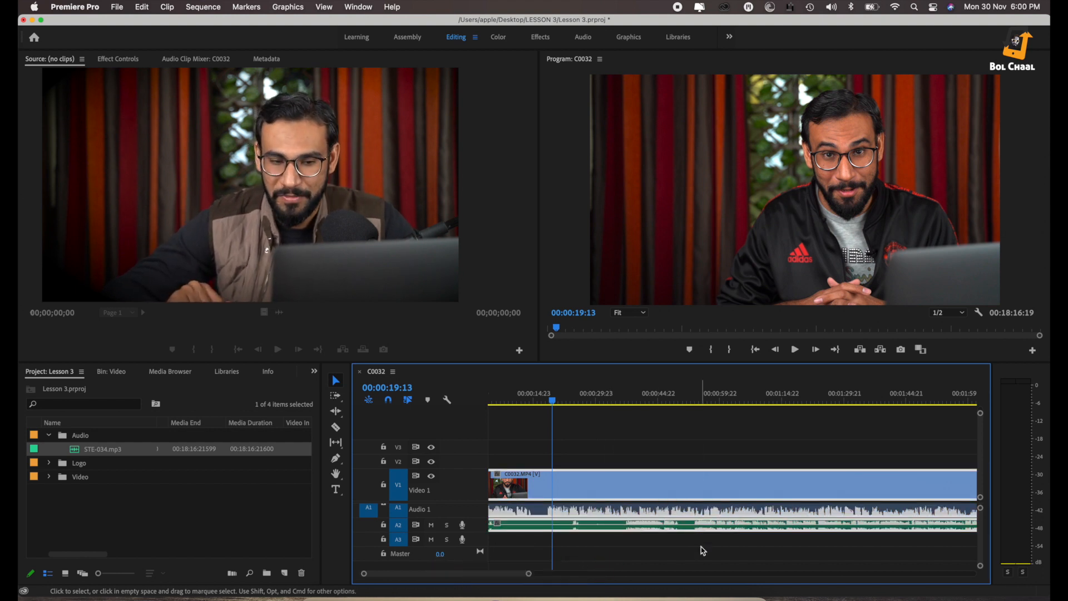
right_click(670, 516)
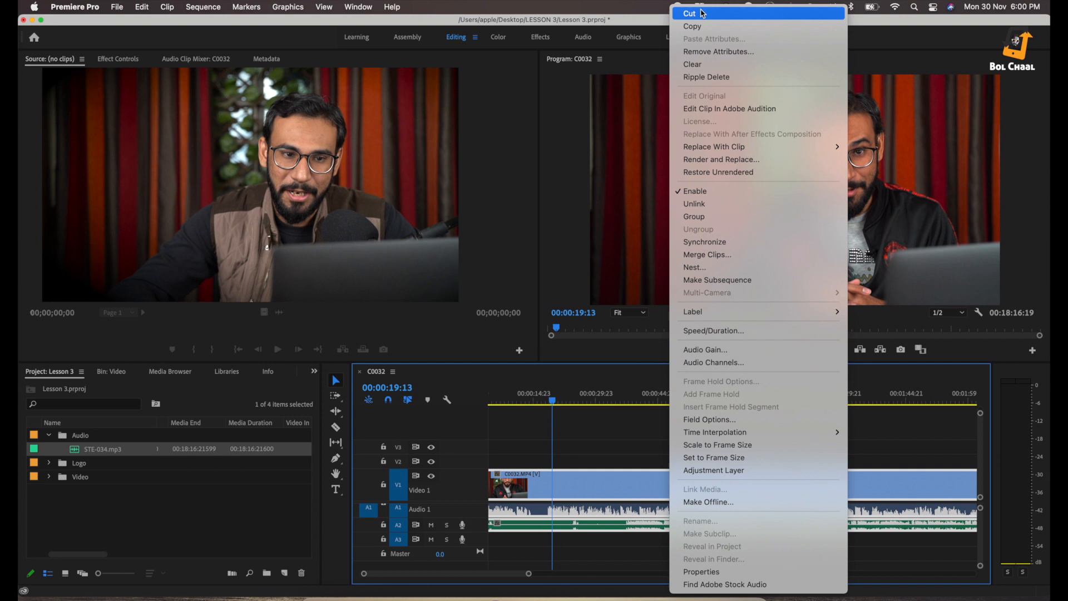
left_click(716, 244)
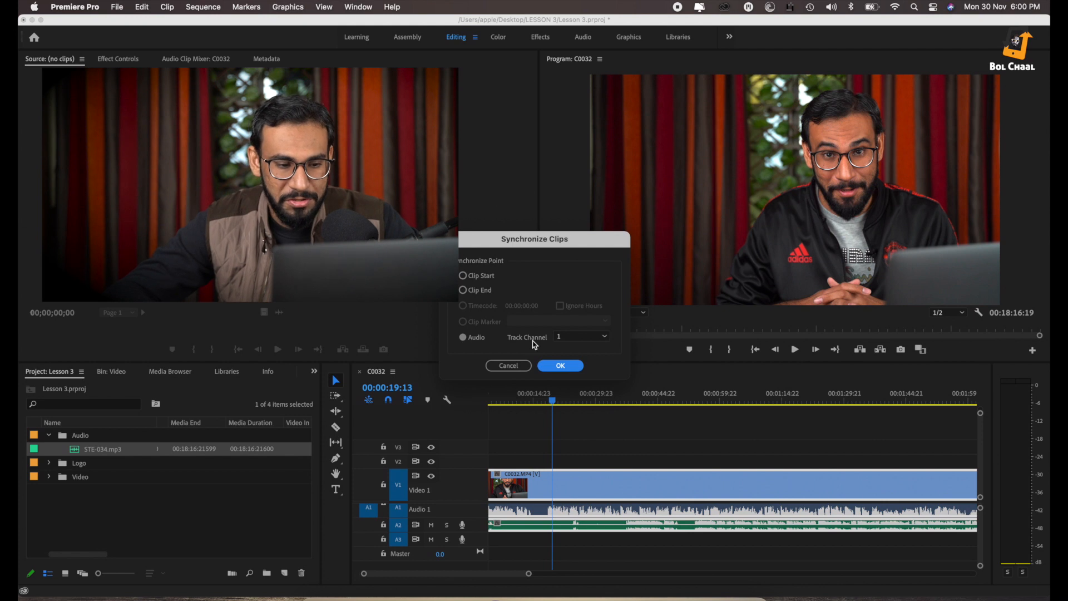
left_click(561, 366)
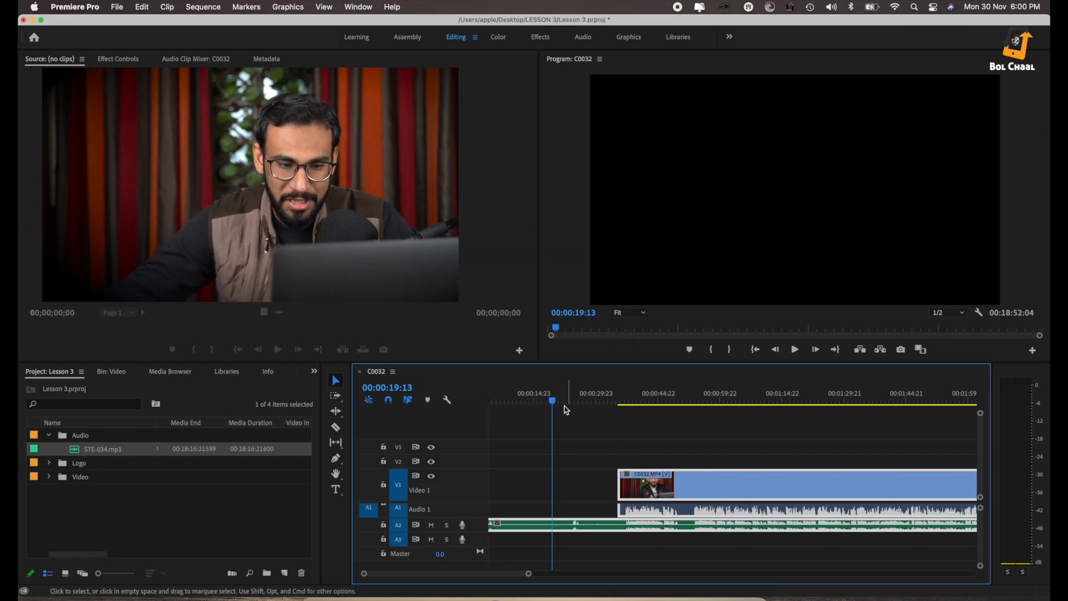
Play the sequence from 00:00:35:12 to 00:00:49:18 to check that the A1 and A2 audio run in sync.
left_click_drag(552, 401, 618, 404)
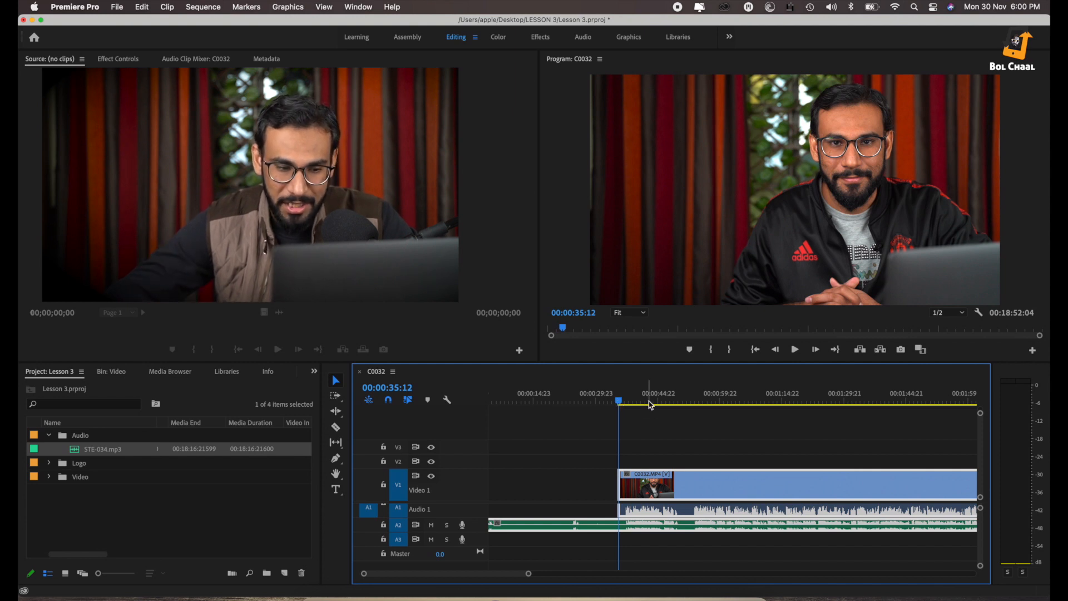
key("space")
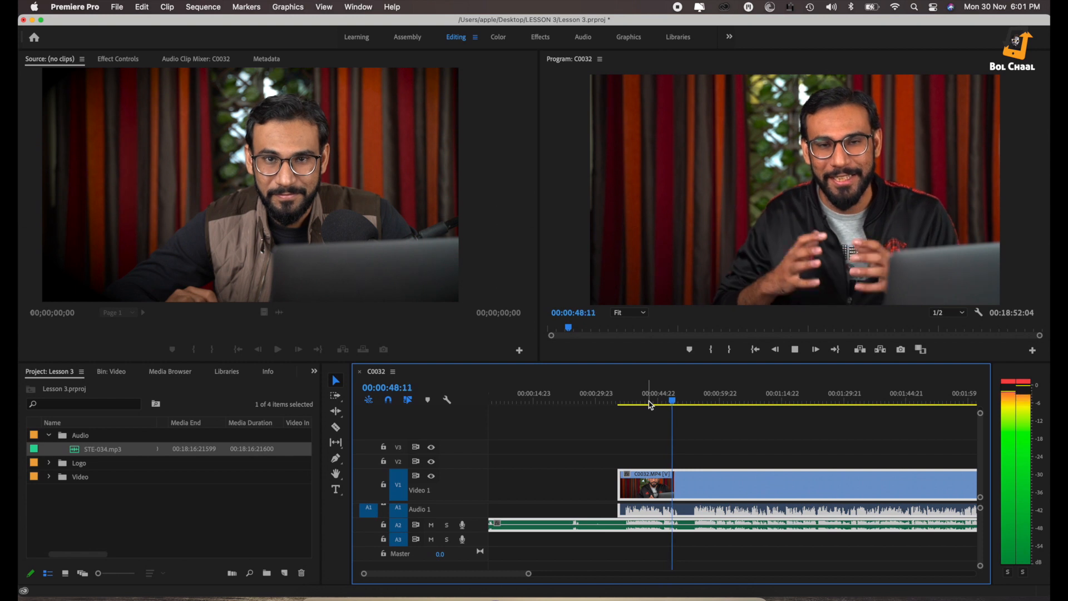
key("space")
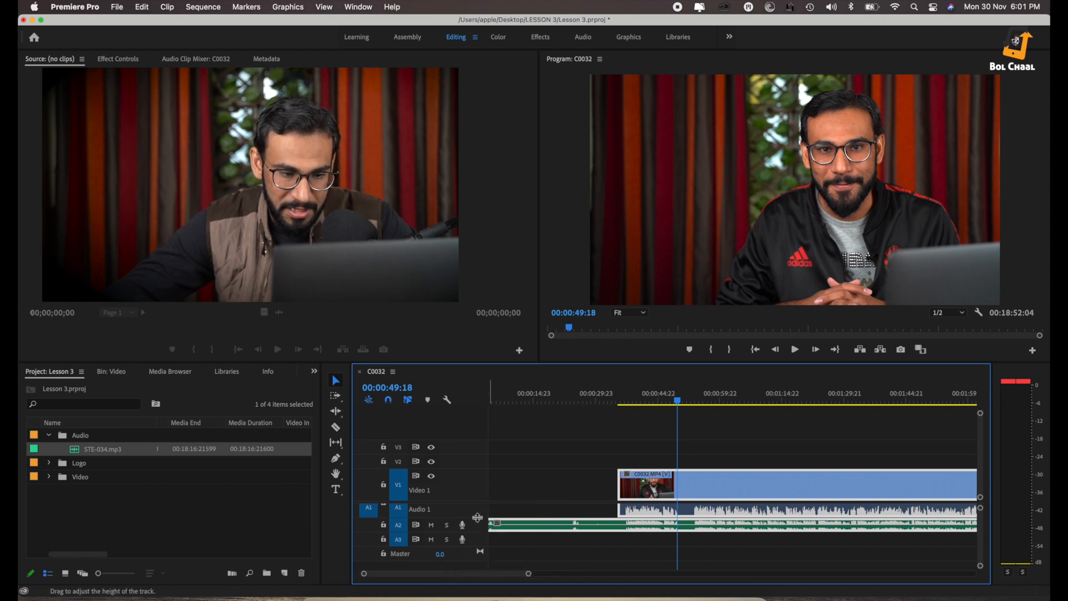
Increase the height of audio track A1 to enlarge its waveform, and deselect all clips.
left_click_drag(478, 525, 477, 536)
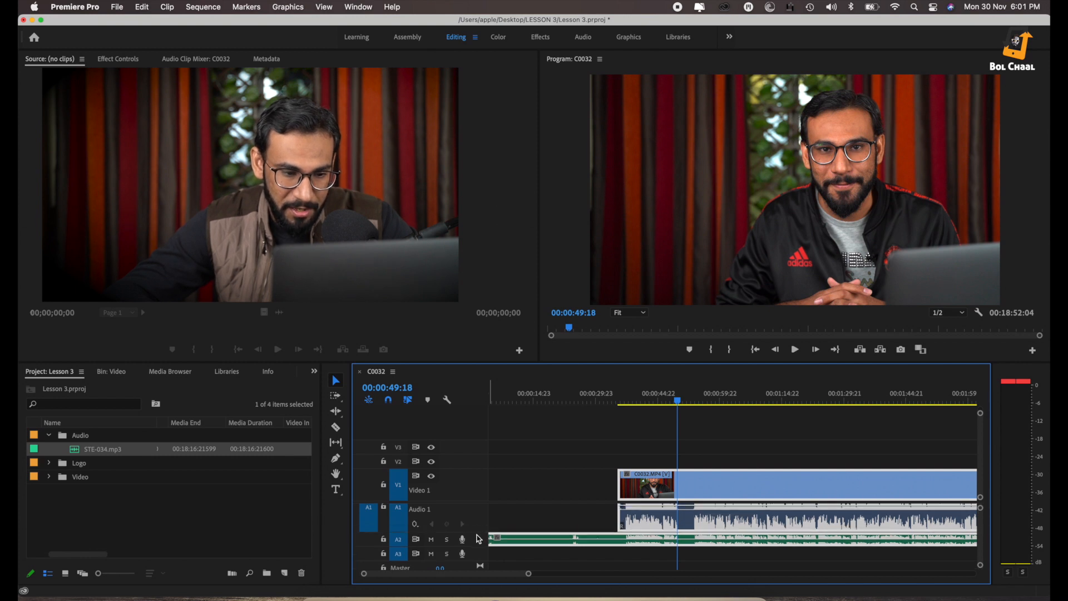
left_click_drag(478, 532, 477, 540)
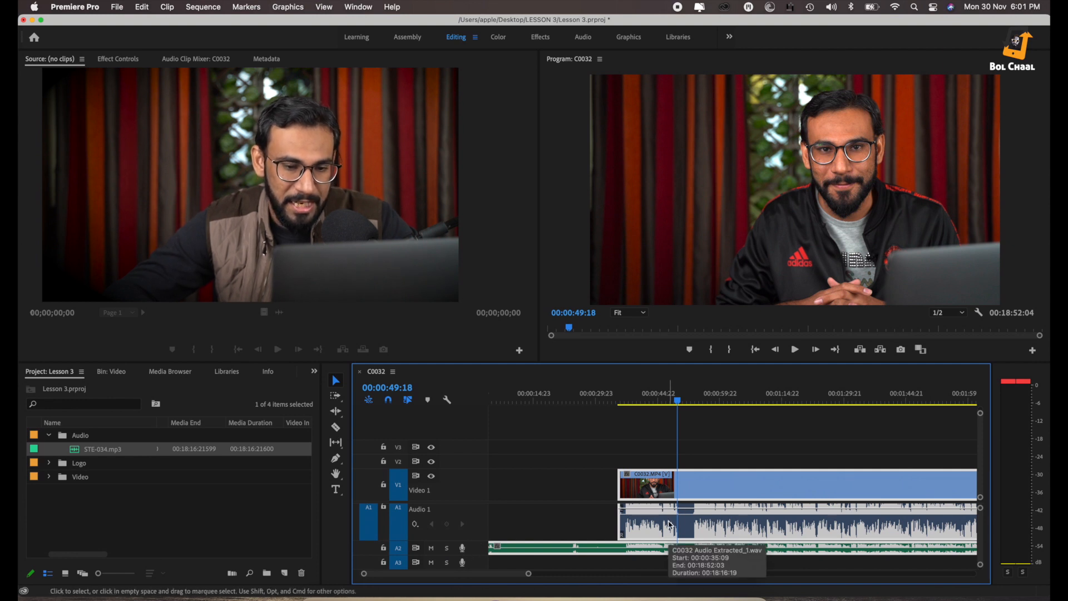
left_click(608, 528)
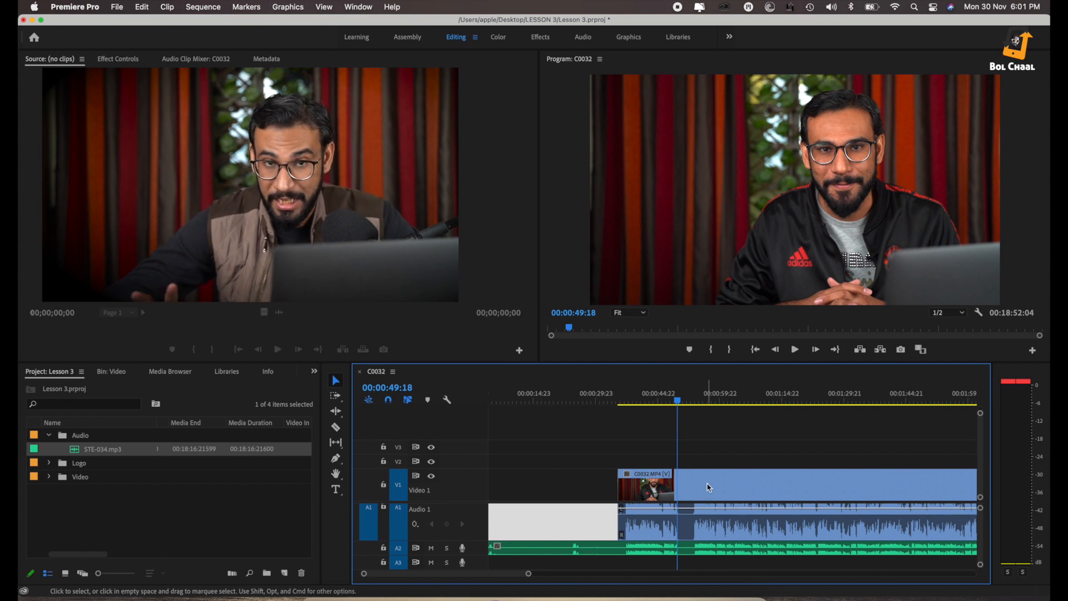
left_click(539, 466)
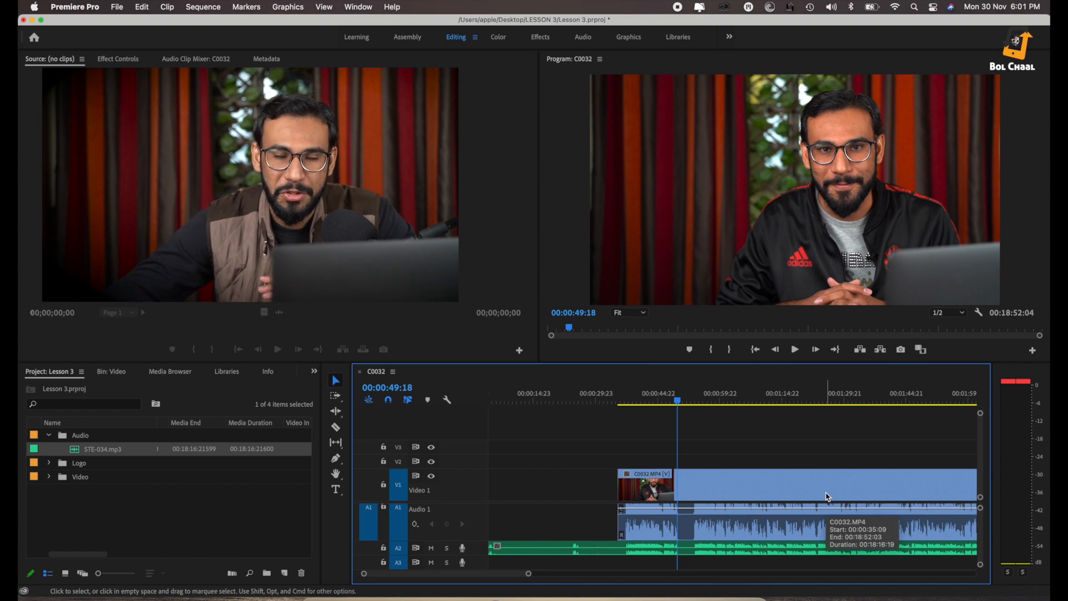
left_click_drag(802, 497, 778, 495)
scroll(777, 495, "right", 2)
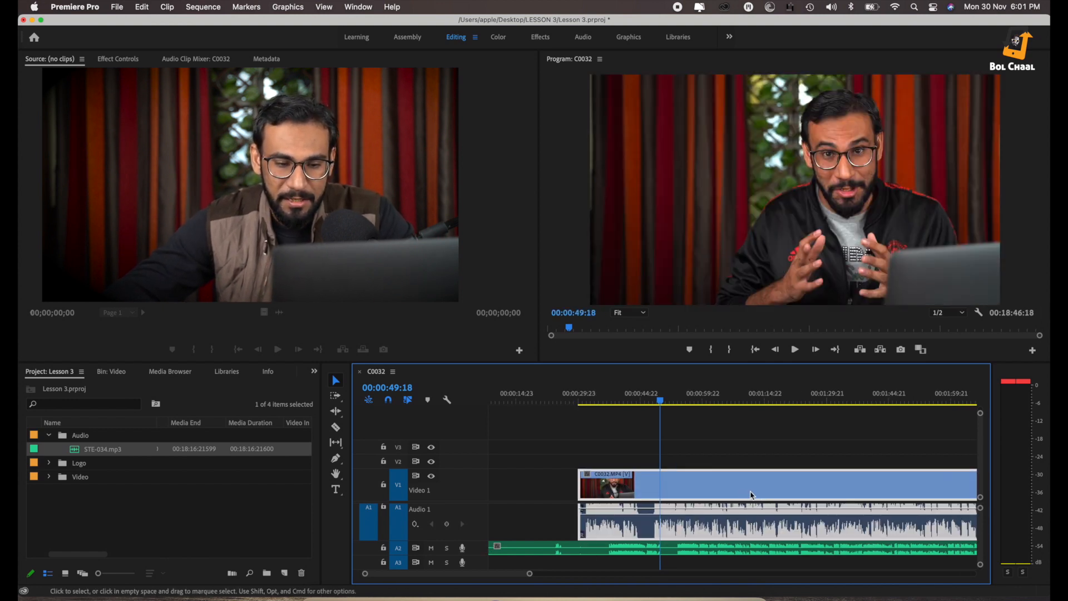
left_click_drag(694, 484, 728, 484)
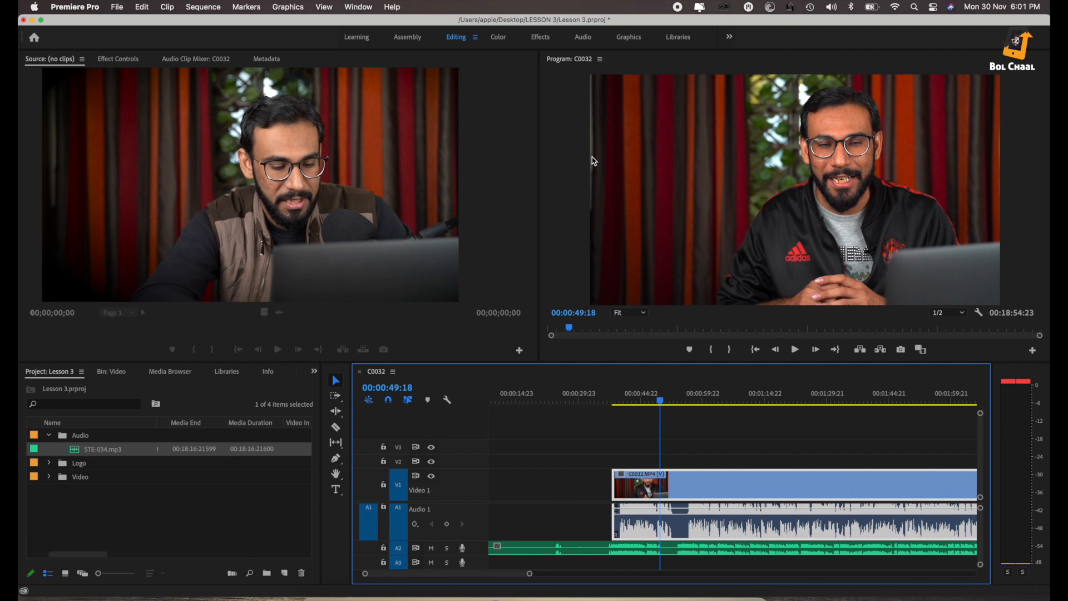
key("super+z")
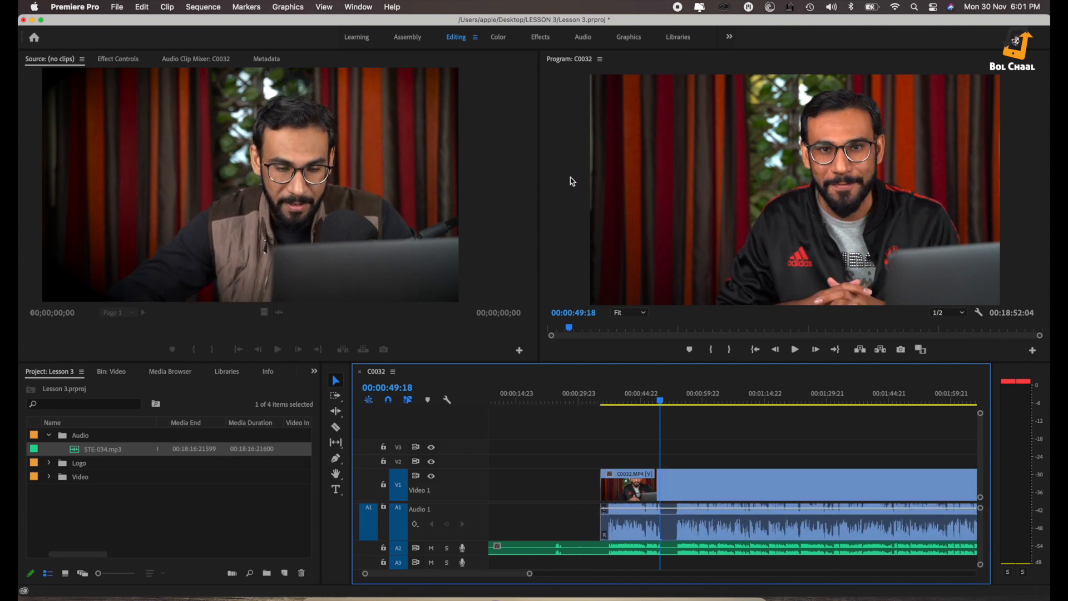
Increase the height of audio track A2 to compare its waveform closely with A1 around the start of the C0032.MP4 clip.
left_click_drag(528, 577, 493, 581)
scroll(593, 531, "right", 1)
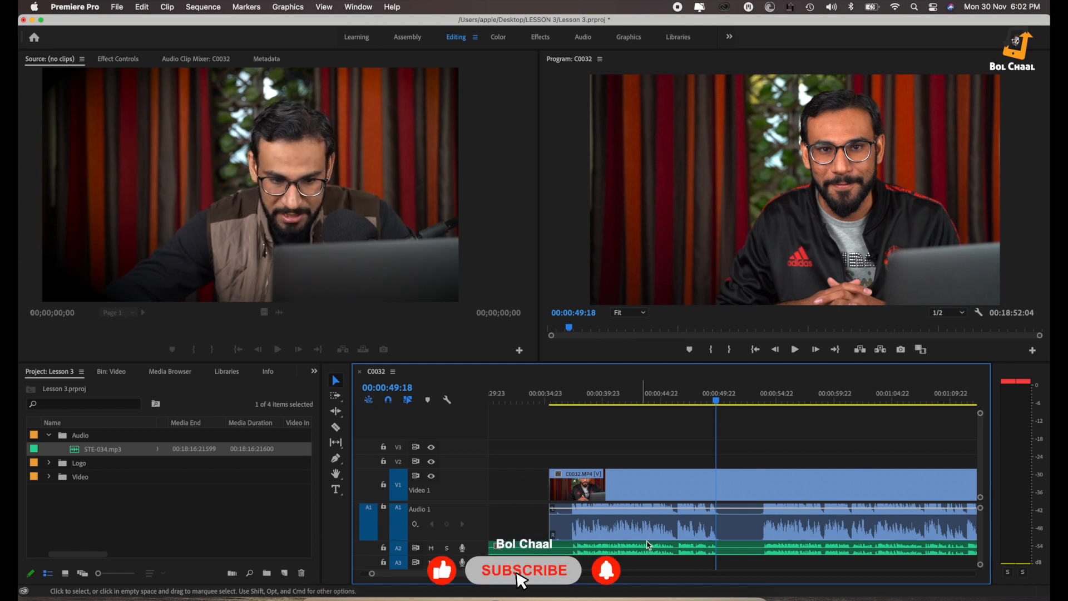
left_click_drag(476, 553, 475, 570)
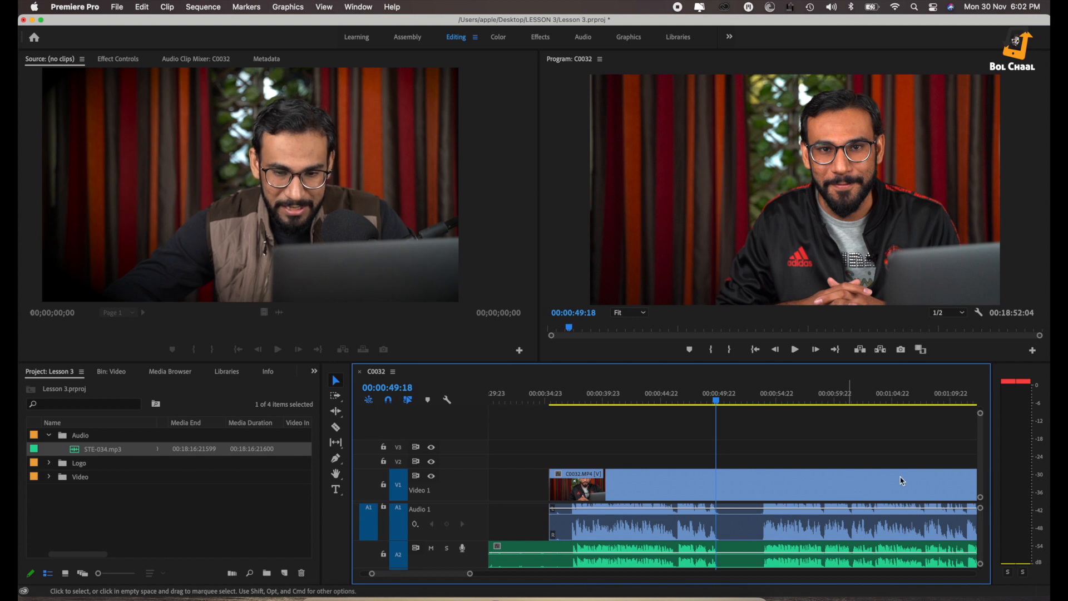
scroll(902, 481, "left", 2)
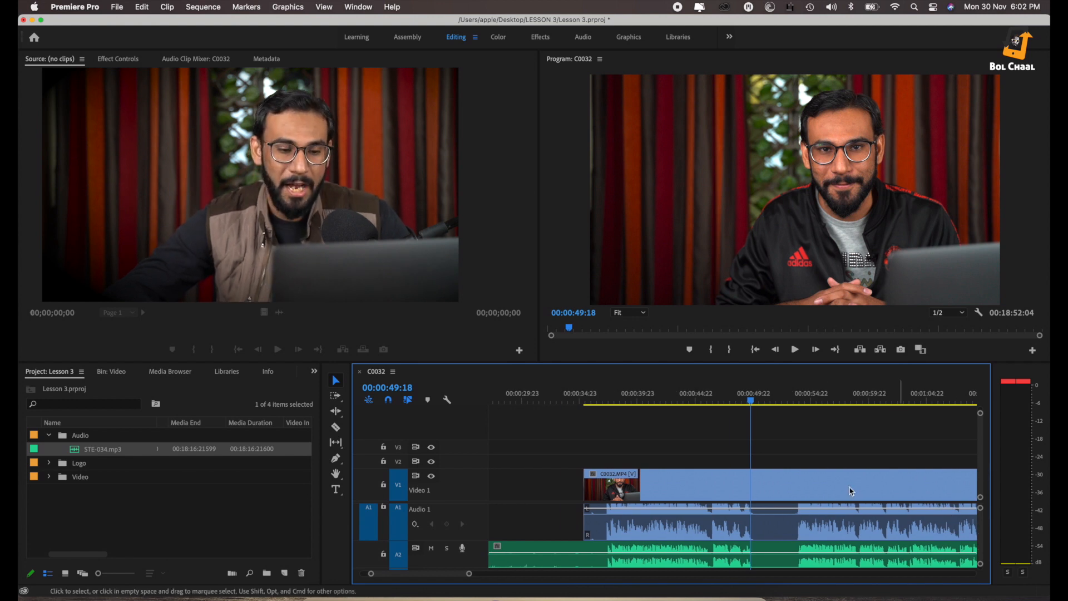
Unlink the C0032.MP4 video from its extracted audio and delete that audio clip from A1.
left_click(679, 536)
right_click(679, 536)
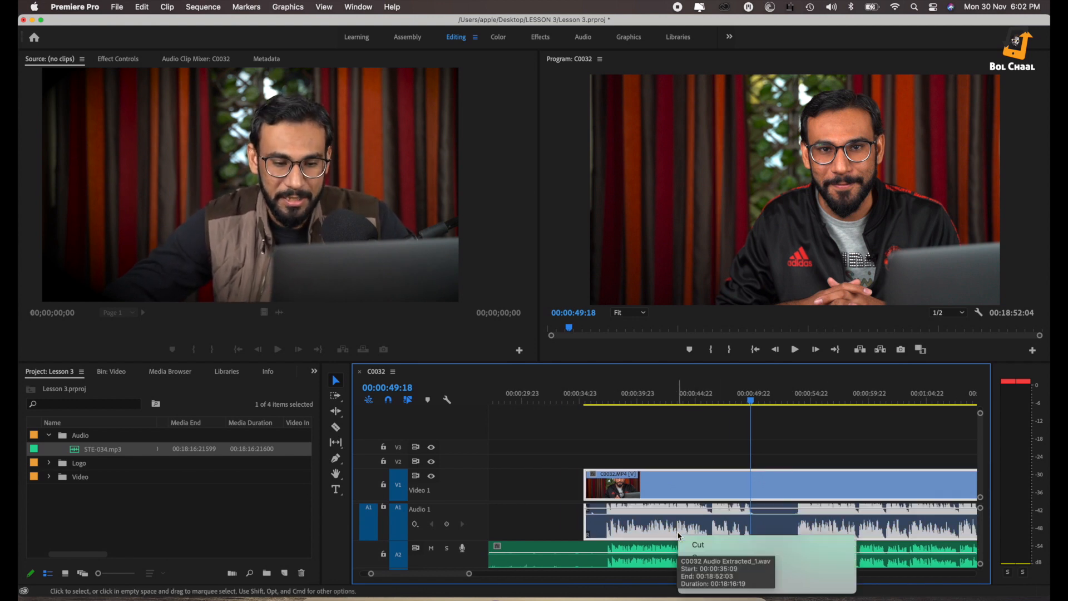
mouse_move(767, 590)
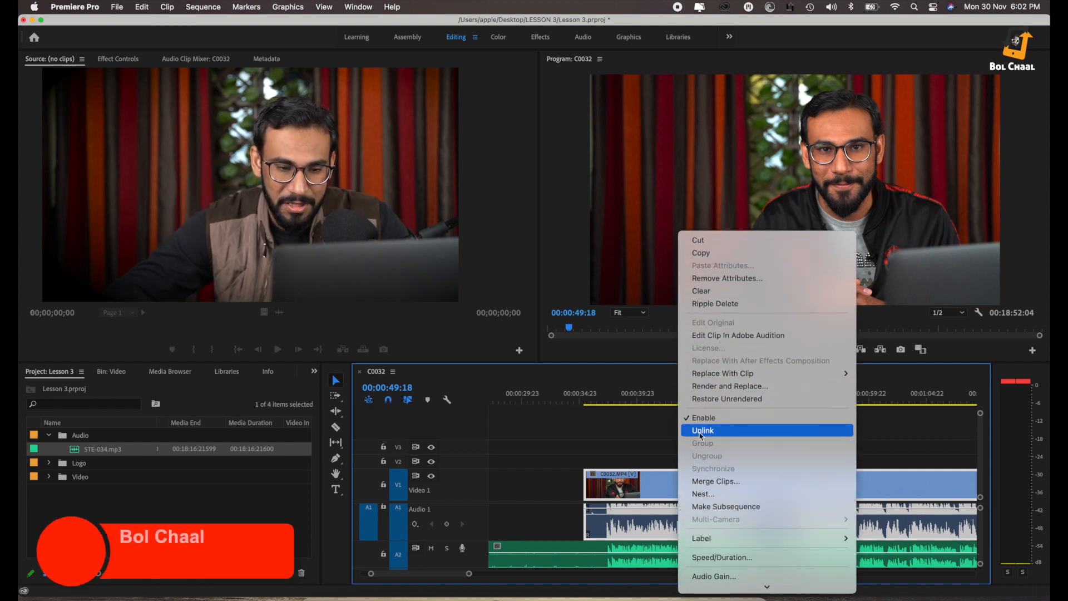
left_click(709, 429)
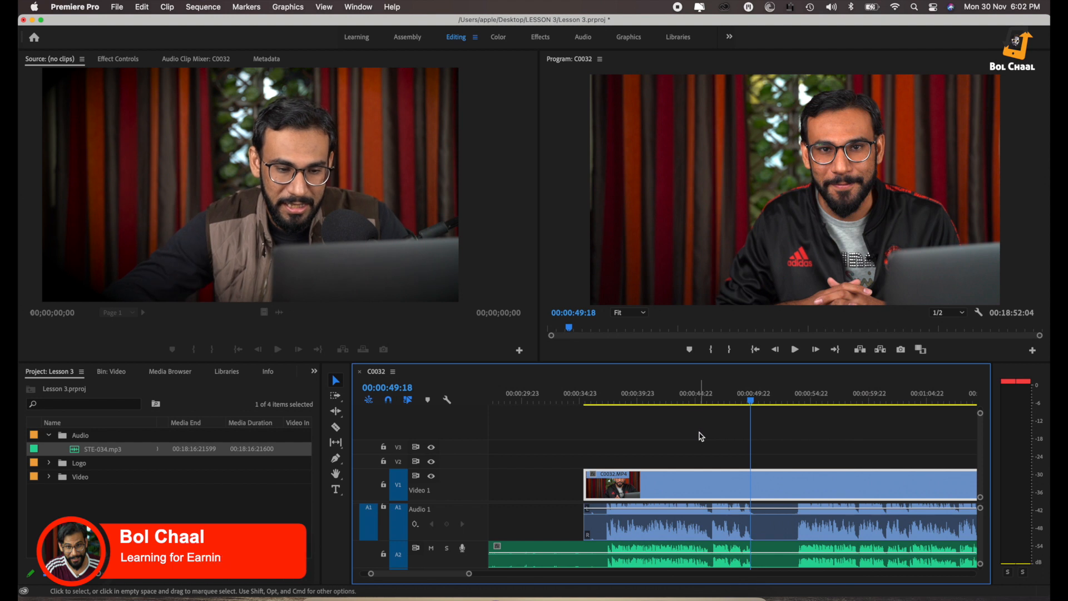
left_click_drag(656, 528, 638, 528)
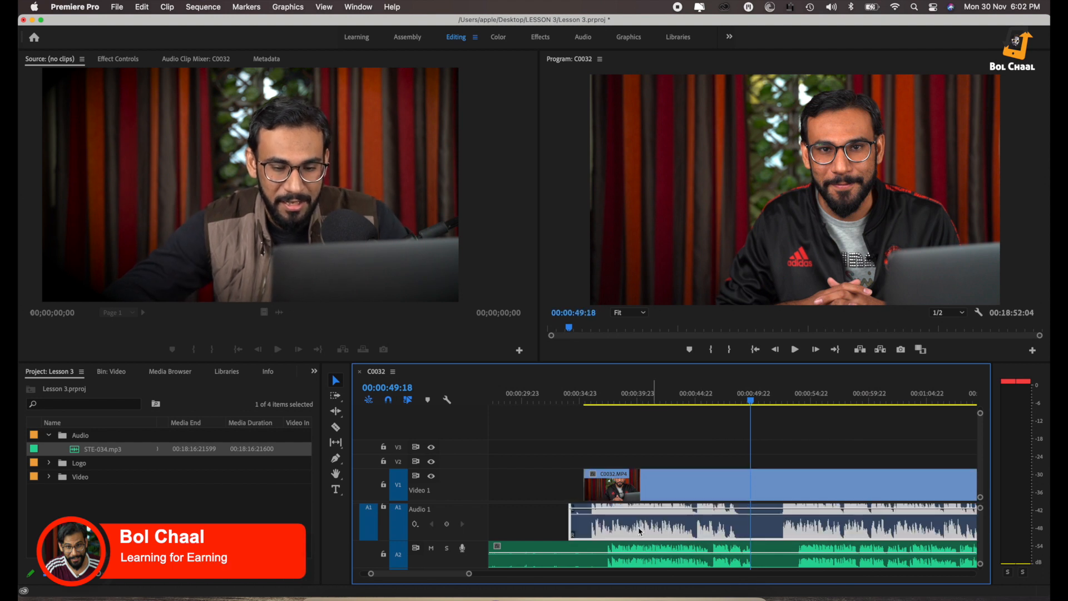
key("Delete")
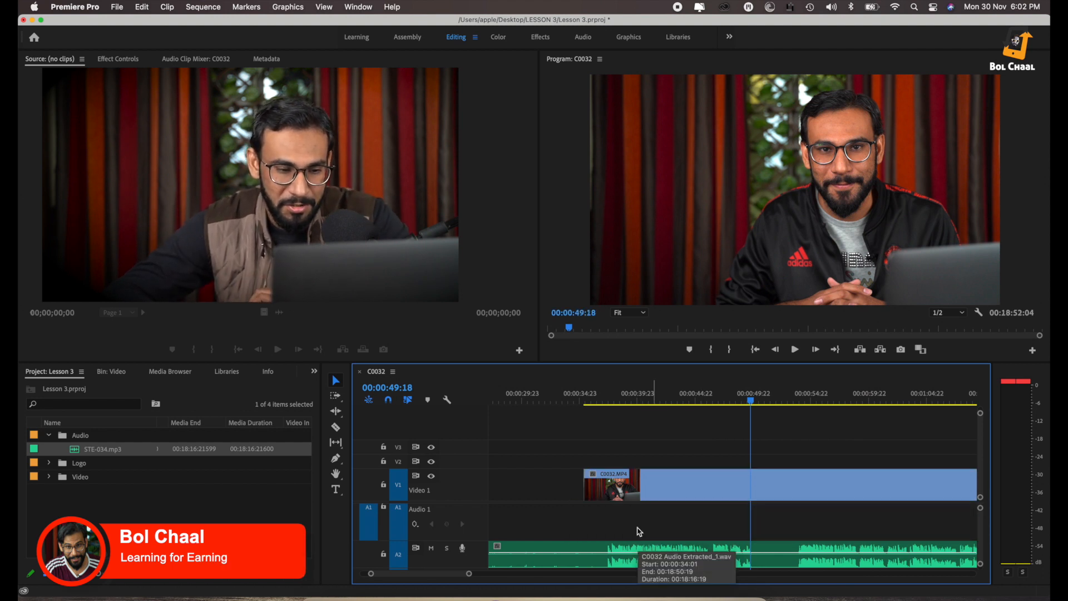
Delete all empty audio tracks from the sequence.
right_click(476, 522)
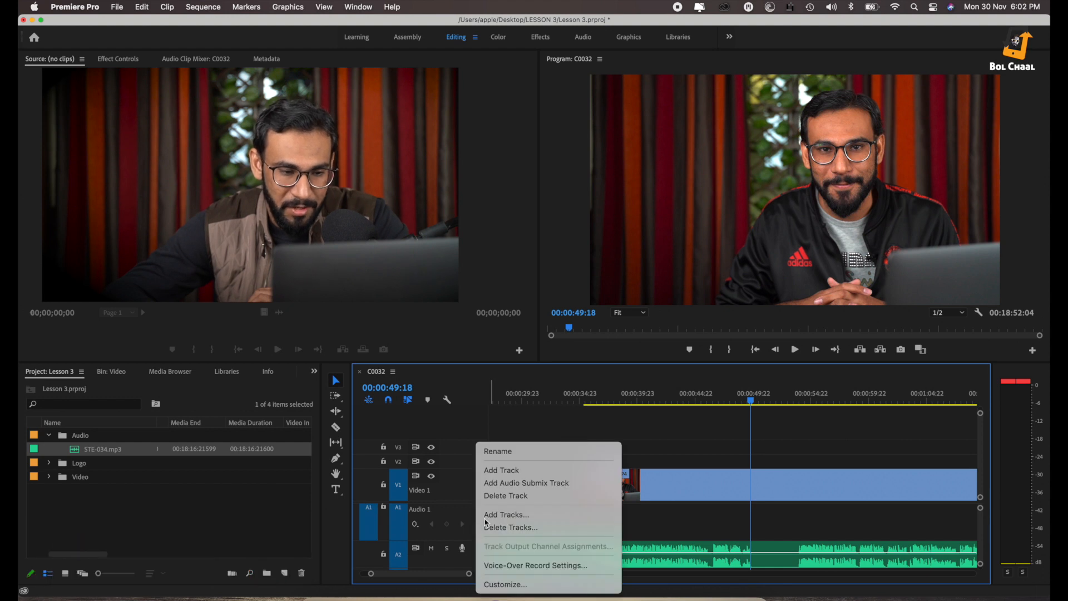
left_click(513, 527)
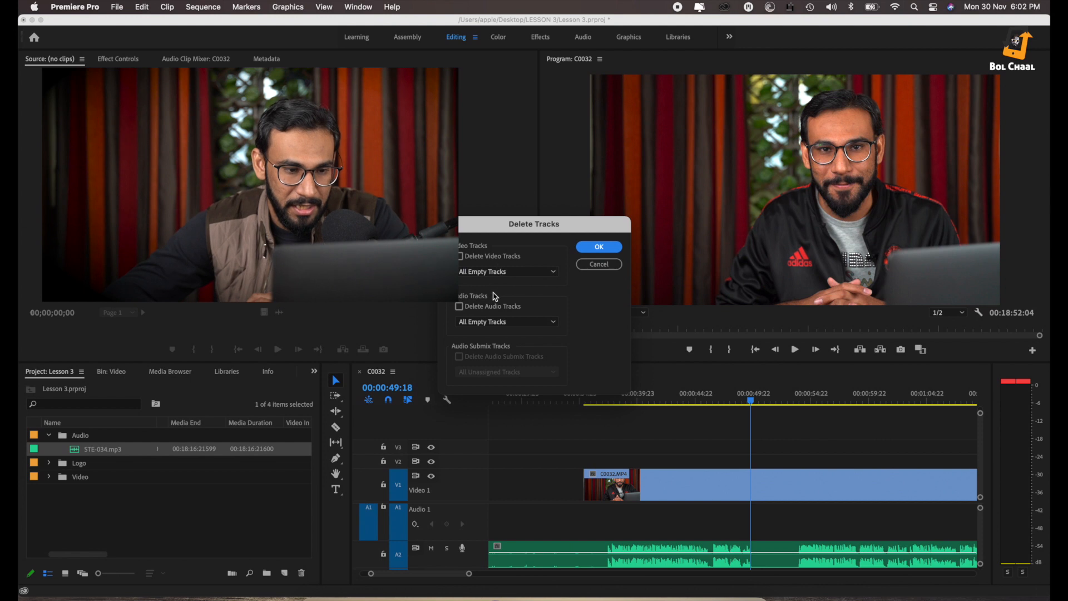
left_click(460, 308)
left_click(600, 247)
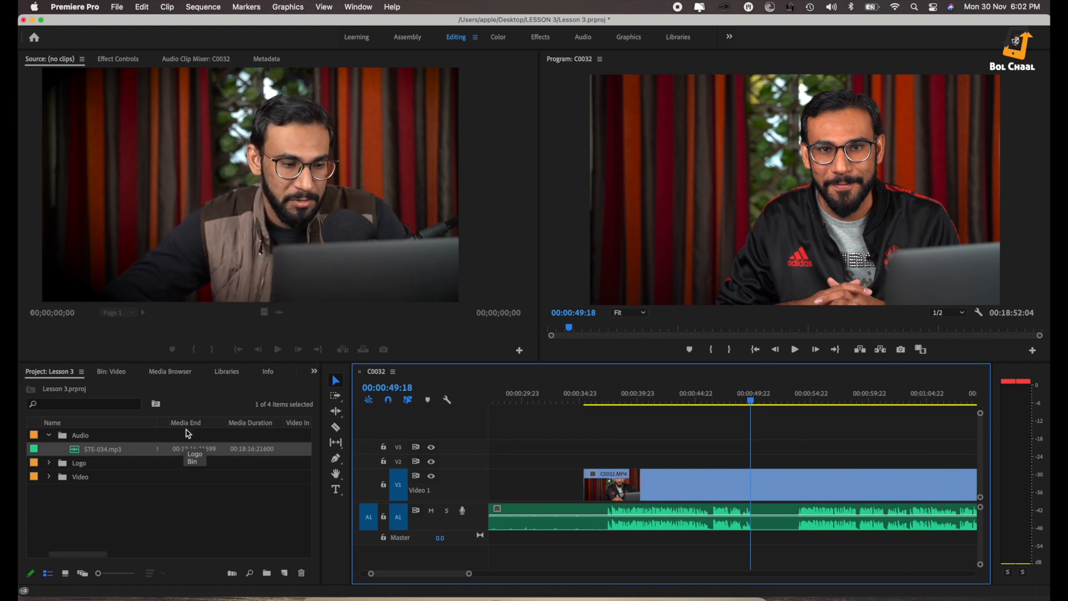
Split the STE-034 audio clip on A1 just after the start of the C0032.MP4 video and delete the leading piece.
left_click(335, 426)
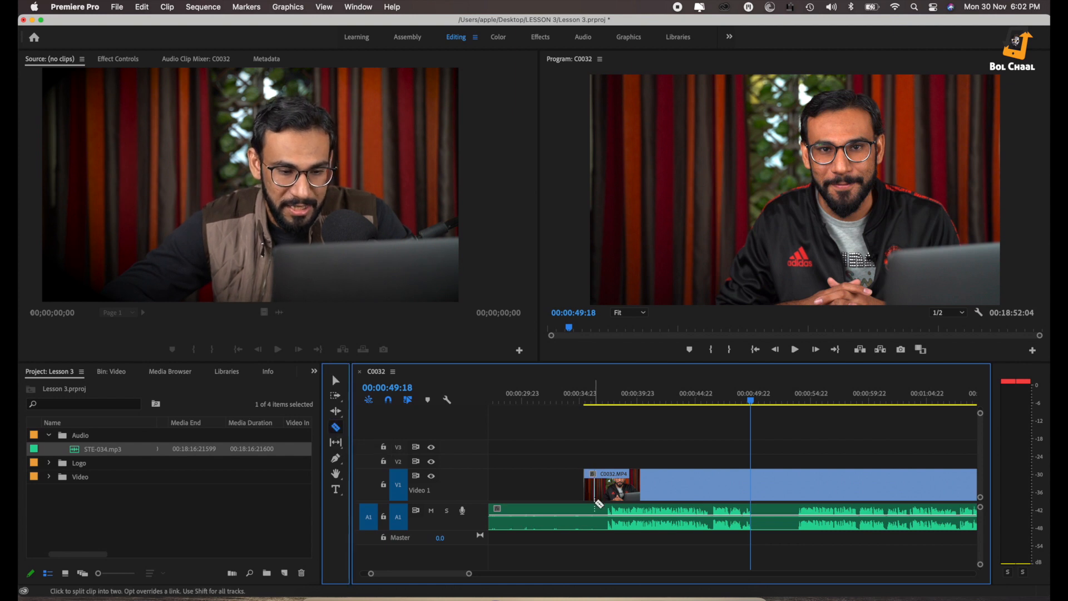
left_click(598, 522)
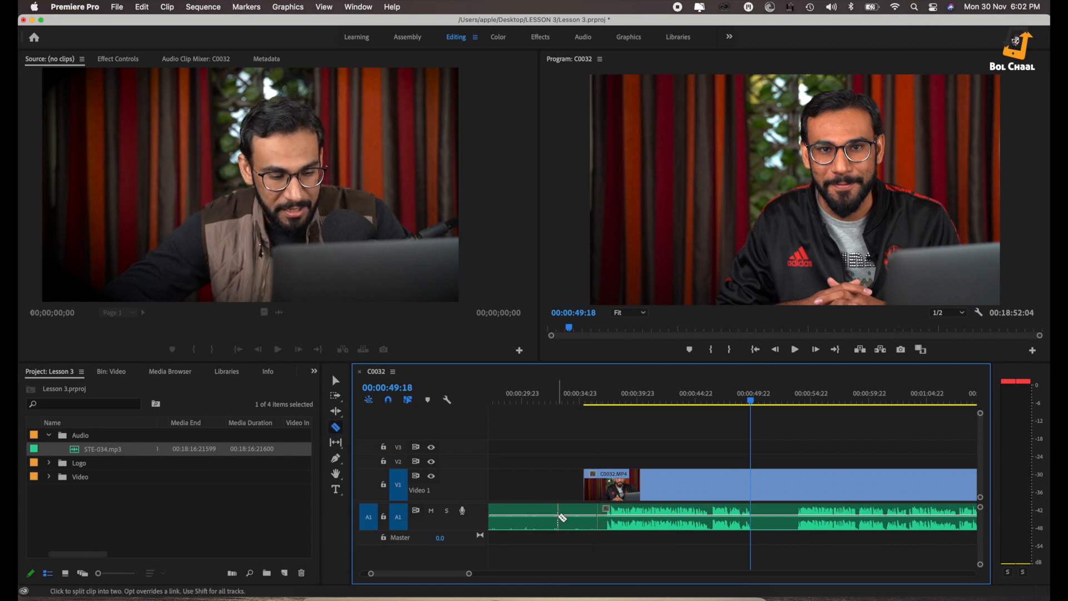
key("a")
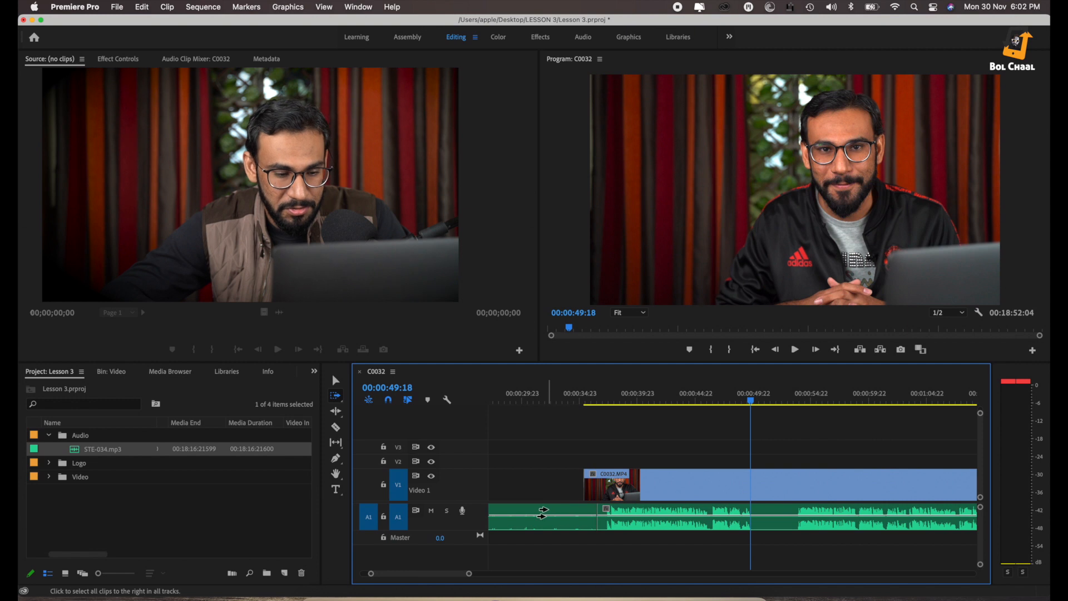
left_click(335, 381)
left_click(560, 516)
key("Delete")
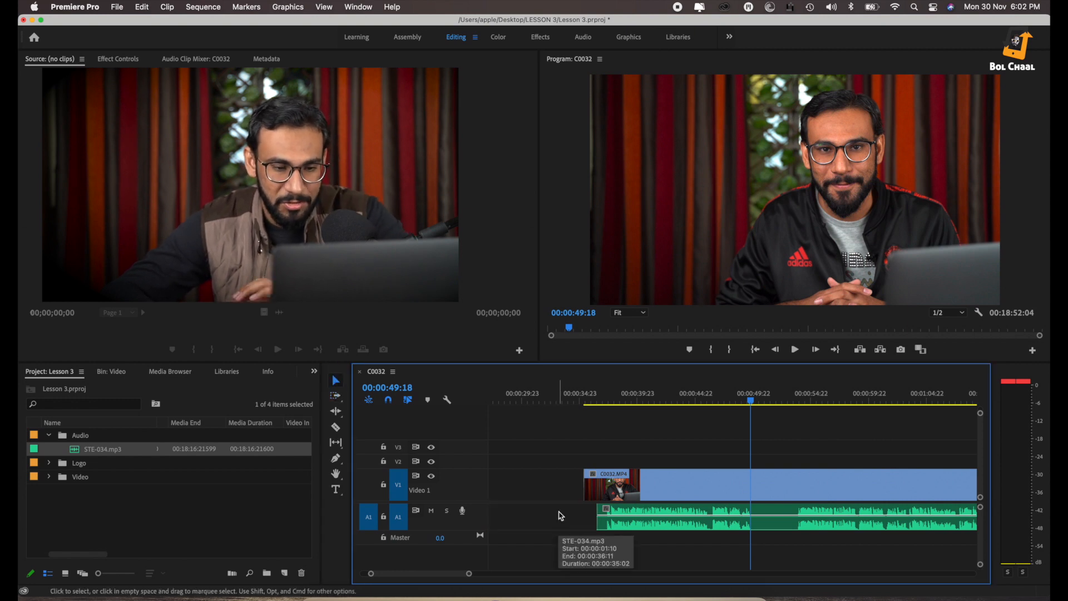
Trim the start of the C0032.MP4 video to align with the start of the audio clip, and link the two clips.
left_click_drag(587, 482, 598, 481)
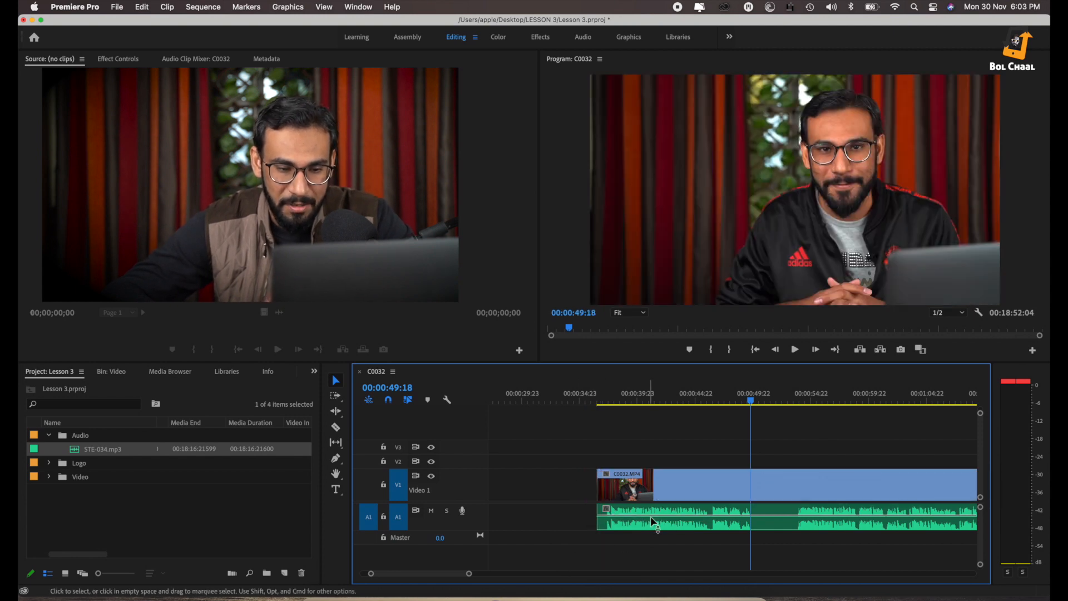
left_click_drag(679, 446, 728, 536)
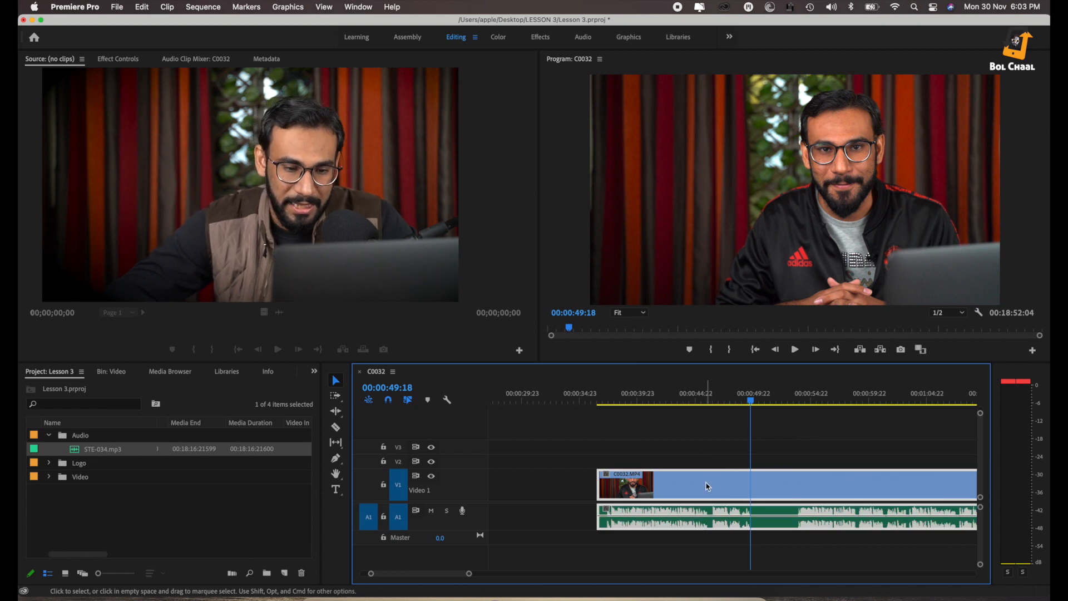
right_click(706, 488)
left_click(742, 206)
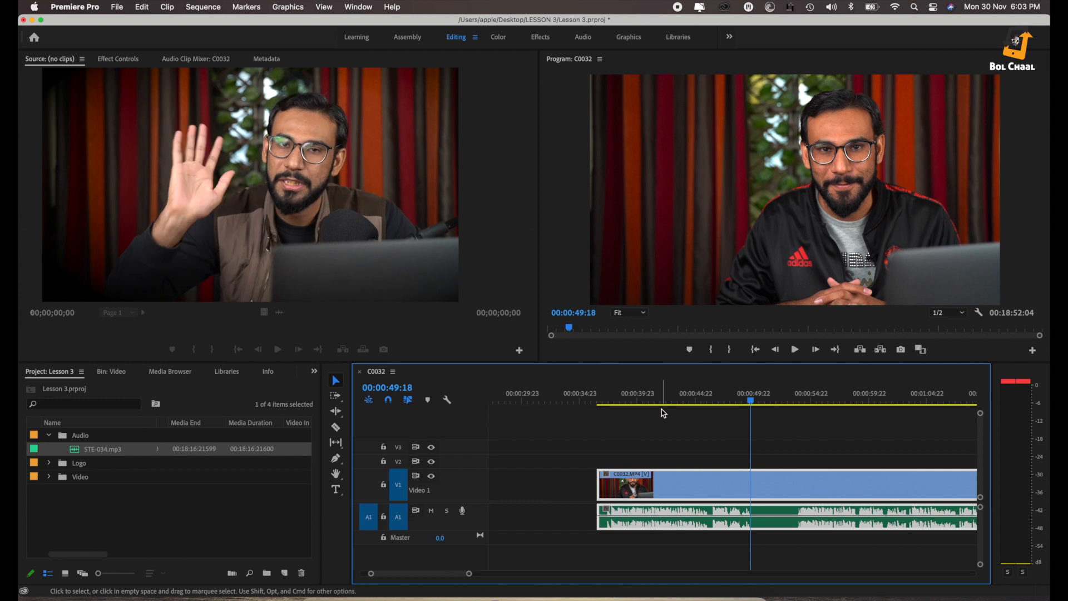
Move the linked video and audio clips to the very beginning of the sequence.
scroll(651, 456, "right", 3)
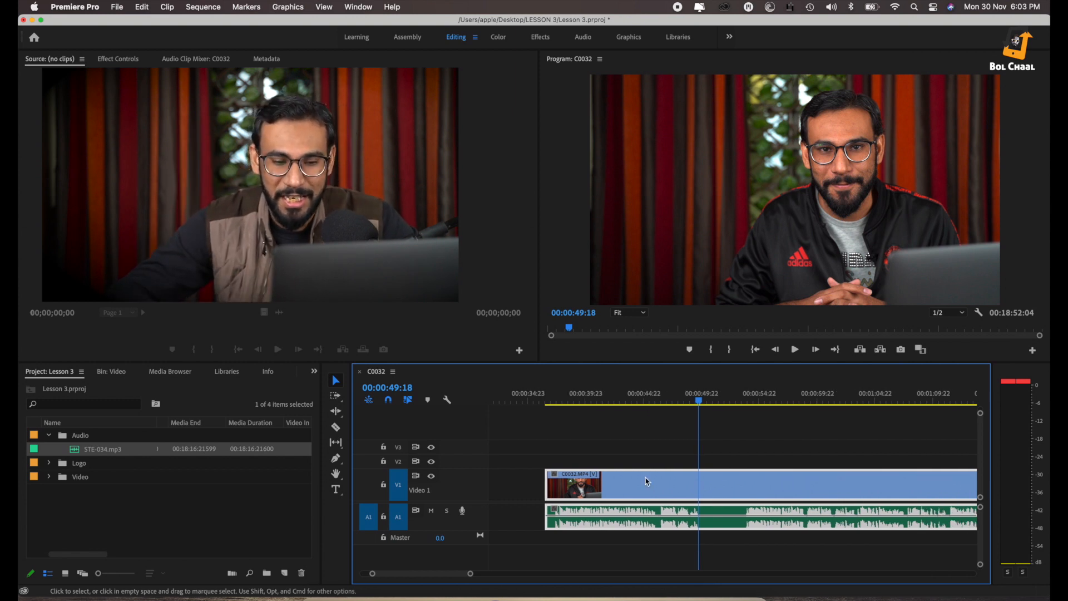
left_click_drag(638, 488, 612, 489)
scroll(611, 489, "left", 10)
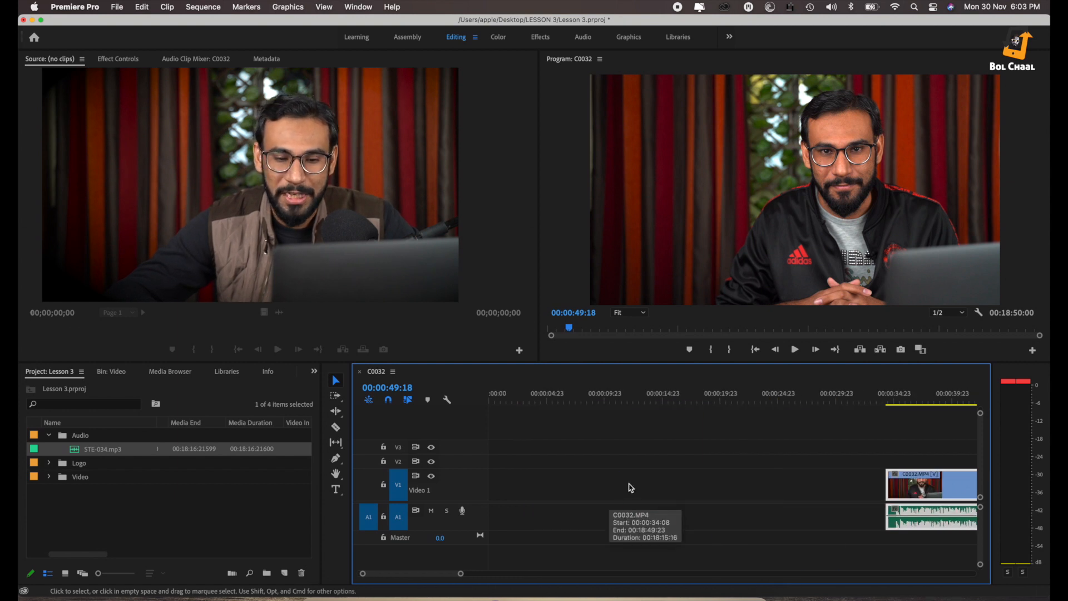
left_click_drag(935, 489, 538, 496)
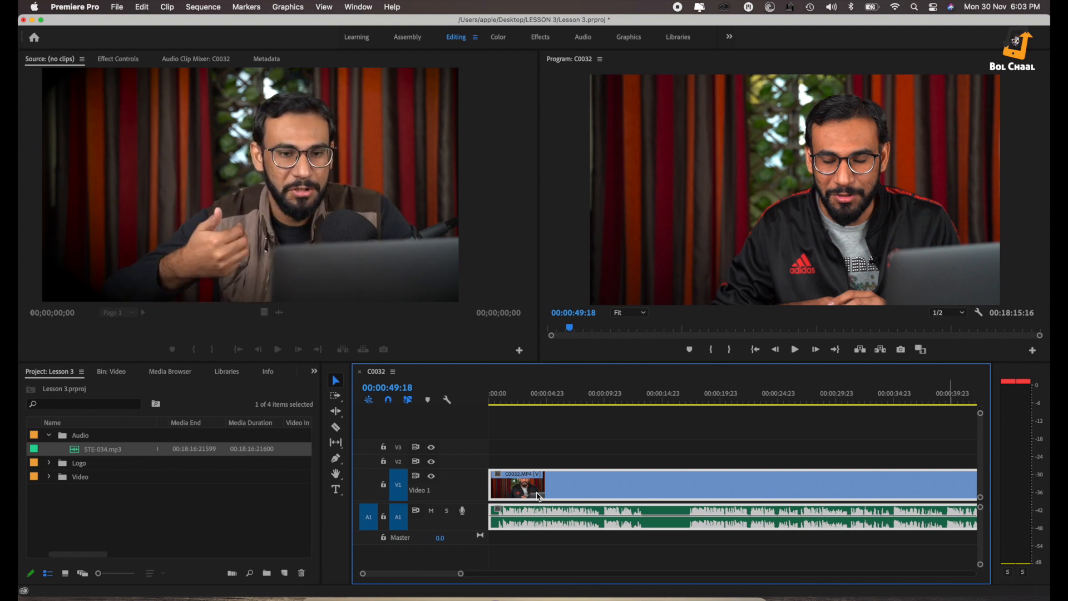
Deselect the clips and play the sequence from the beginning for about seven seconds to check the synchronized audio.
left_click(490, 436)
left_click(491, 397)
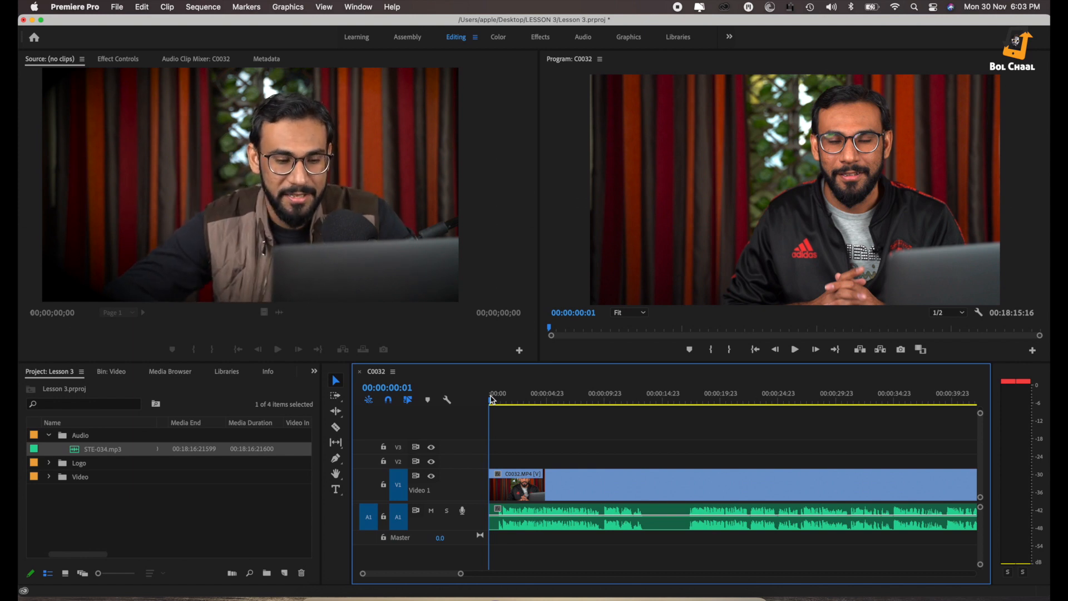
key("space")
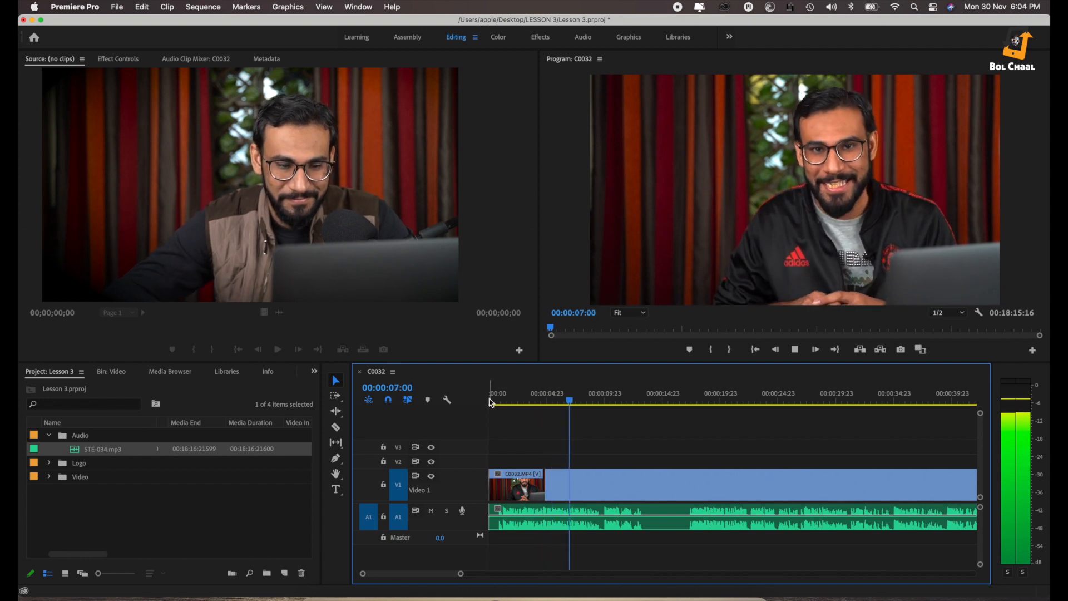
key("space")
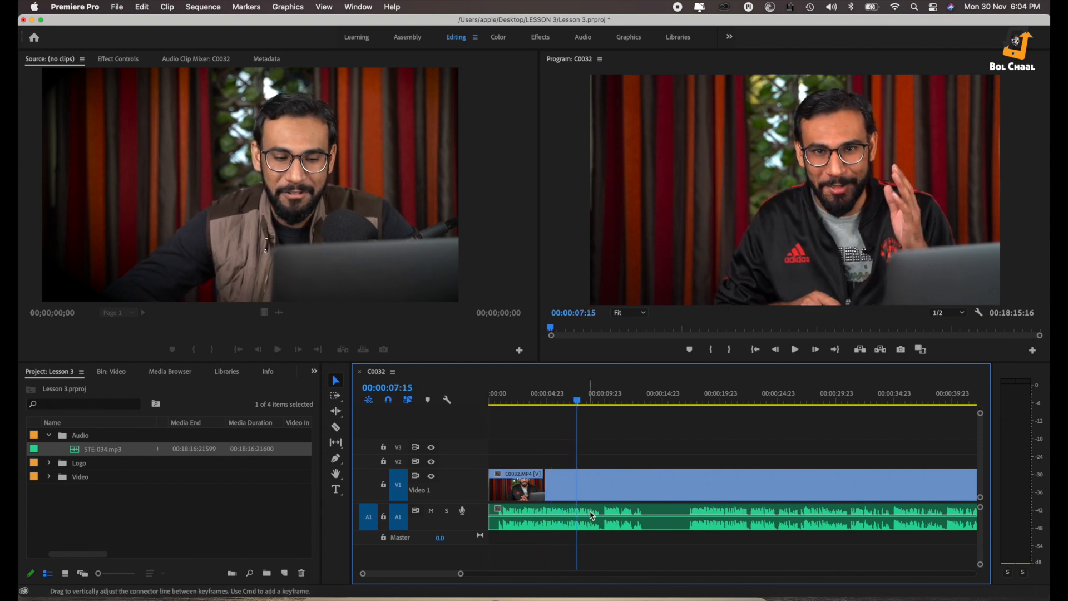
Send the linked clip's audio to Adobe Audition and apply the Vocal Enhancer effect with the Male option to the whole waveform.
right_click(591, 531)
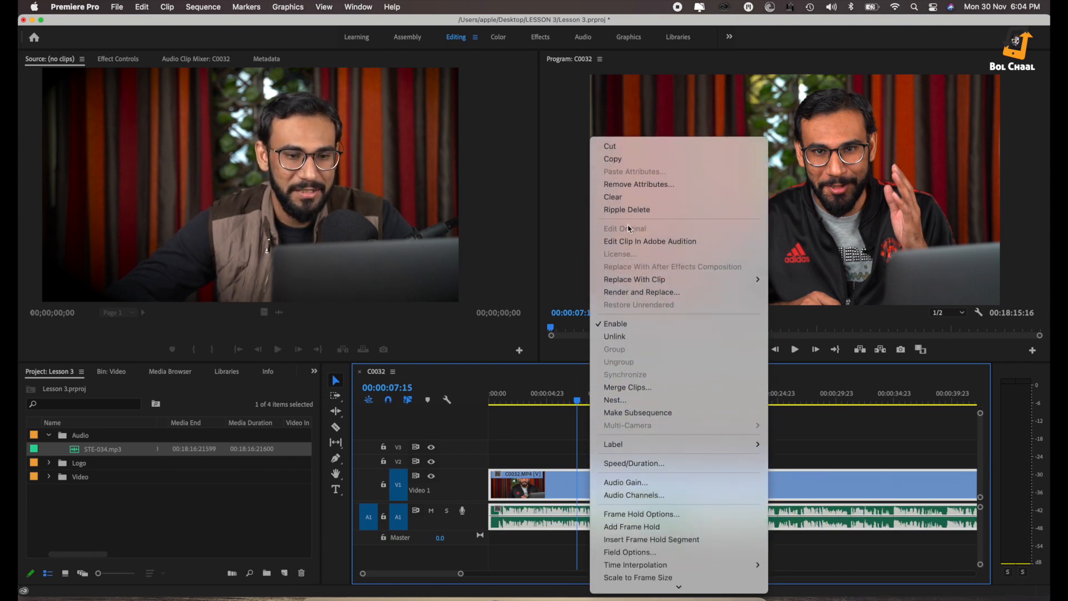
left_click(631, 242)
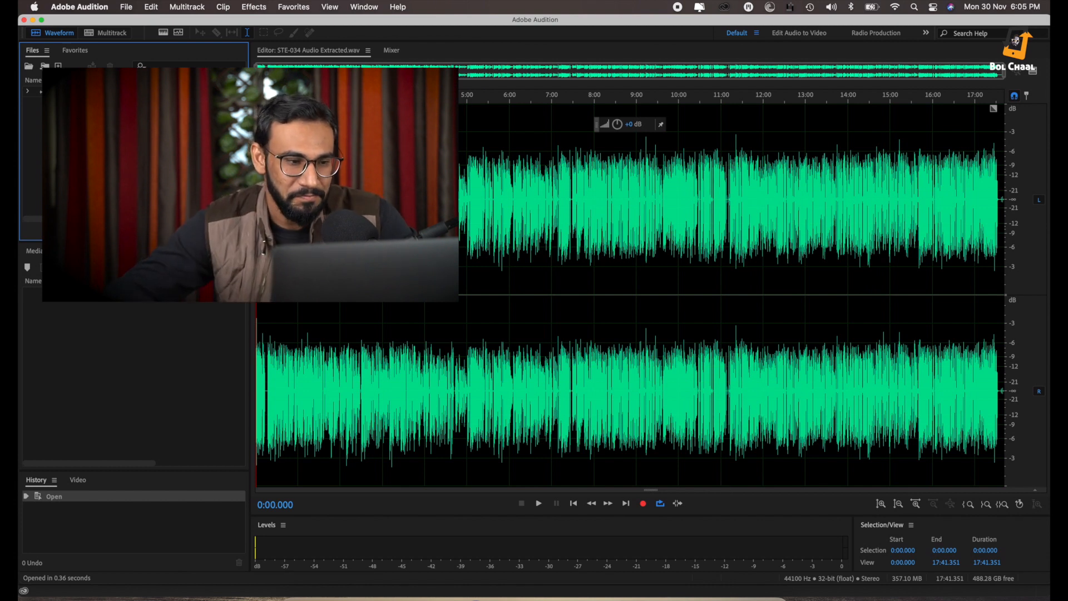
left_click(306, 233)
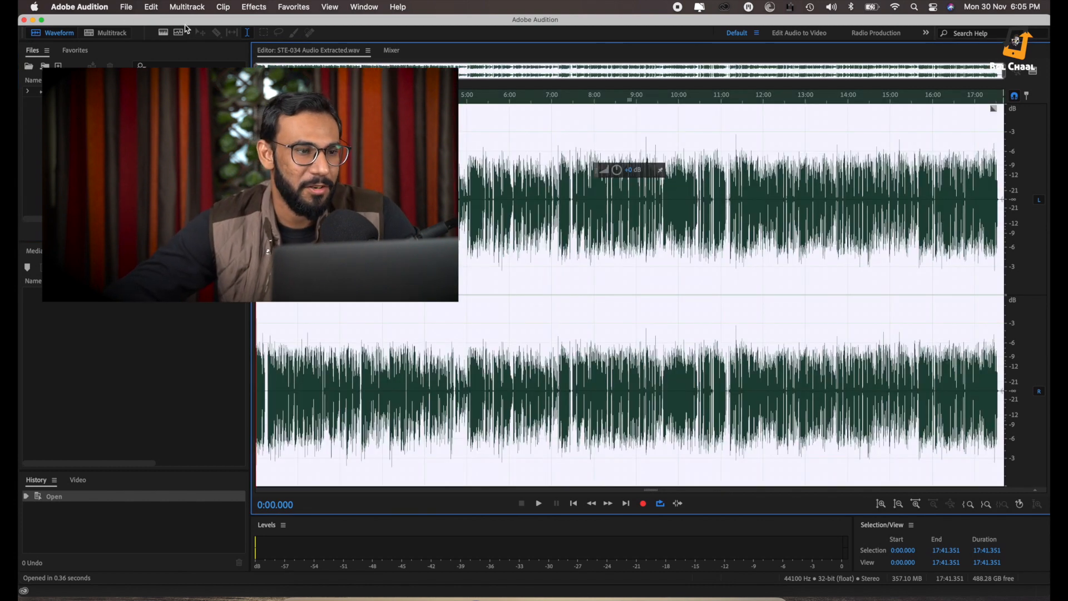
left_click(252, 7)
mouse_move(373, 251)
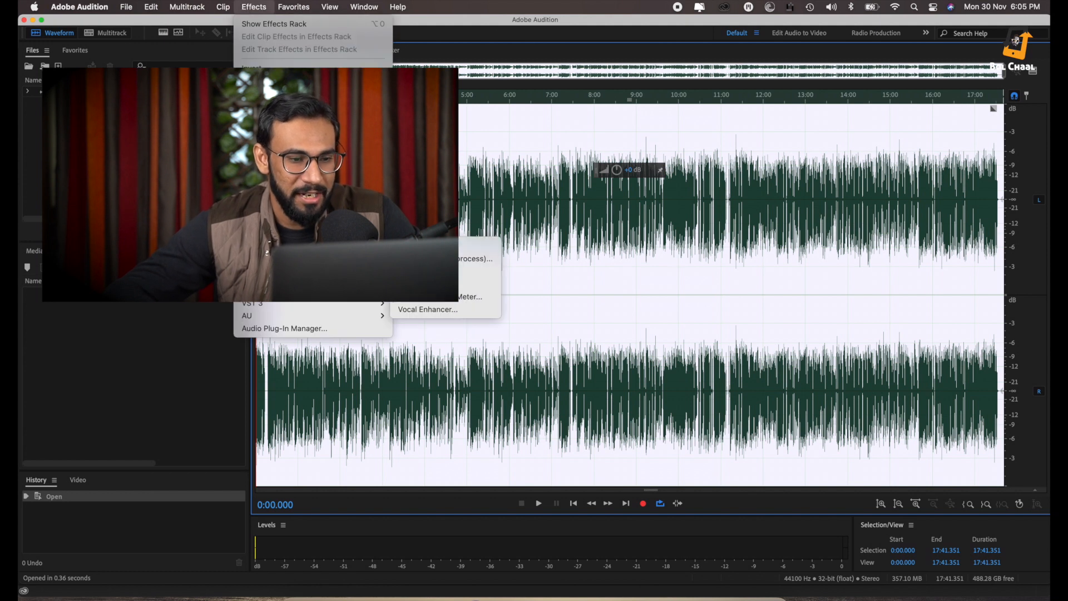
left_click(449, 310)
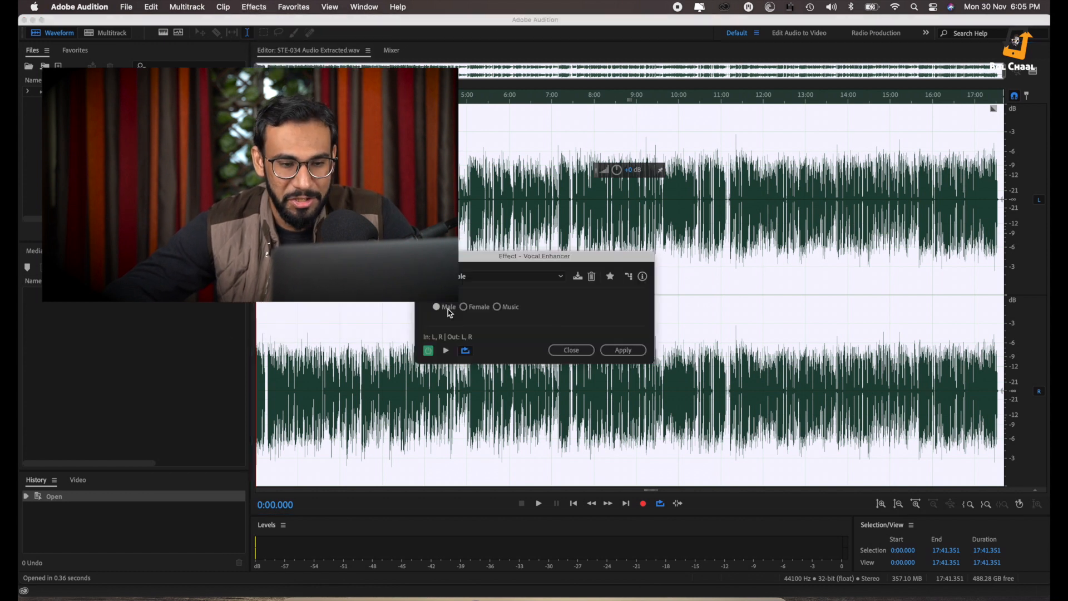
left_click(624, 351)
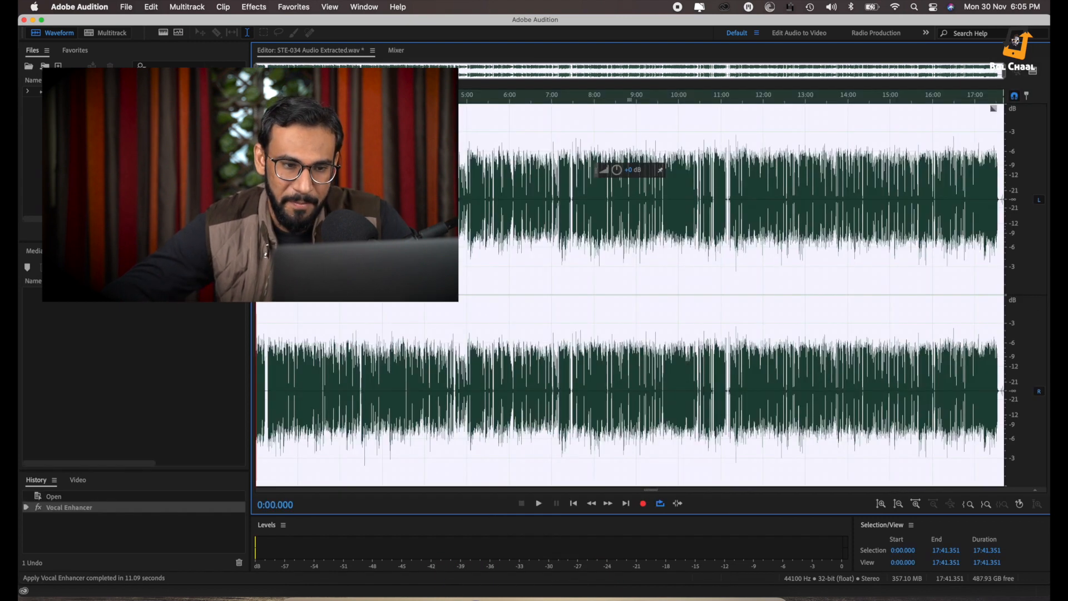
Amplify the whole waveform slightly and save the extracted audio file.
left_click_drag(616, 168, 626, 167)
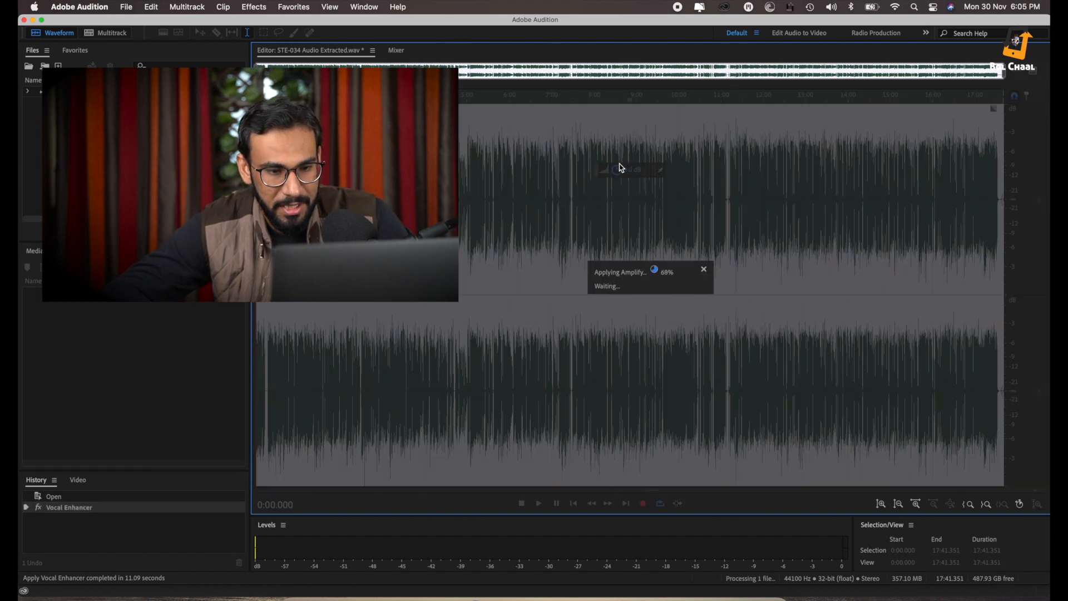
key("super+s")
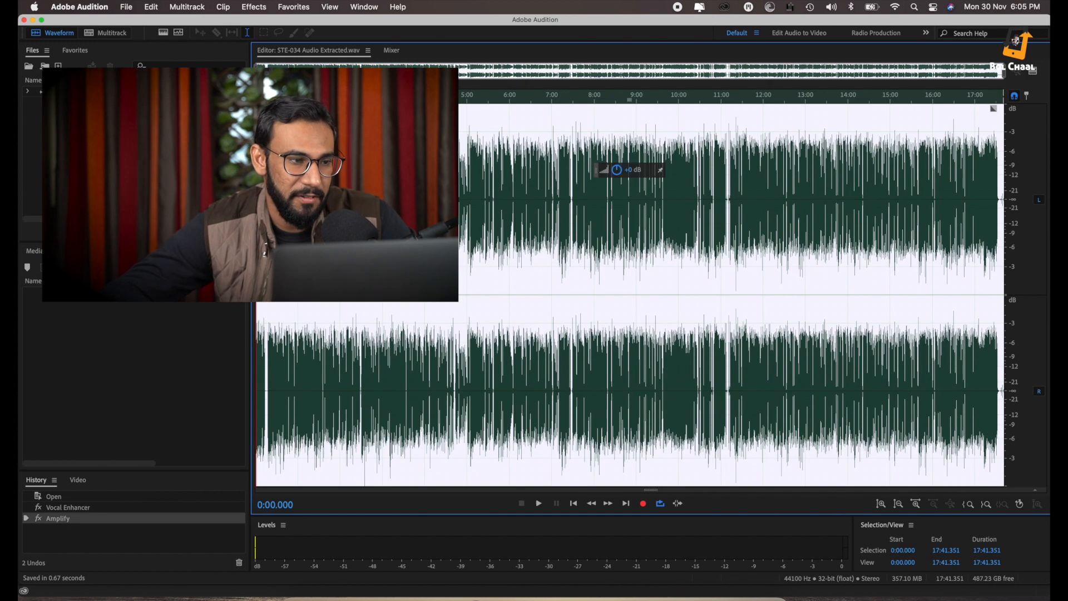
Close the audio editor window, switch back to Premiere Pro and play the sequence from its start to hear the edited audio.
left_click(83, 91)
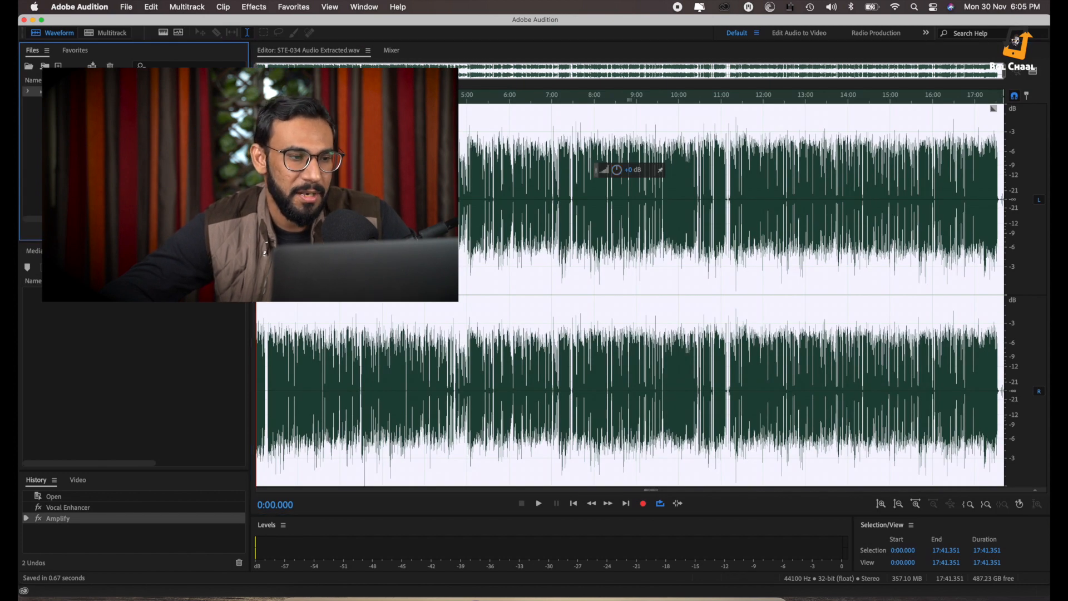
left_click(24, 21)
key("super+Tab")
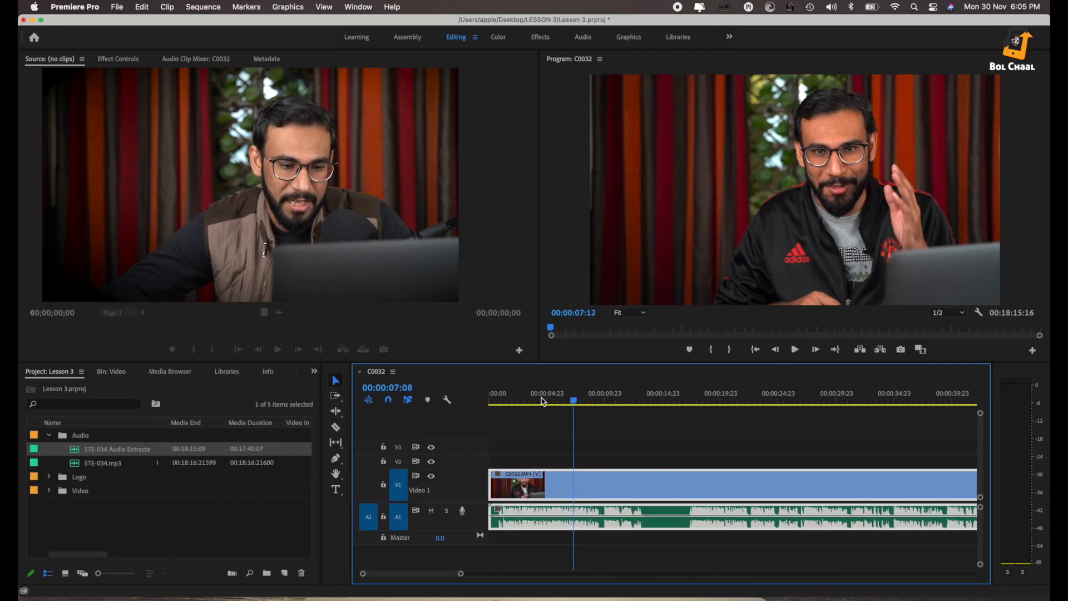
left_click(492, 396)
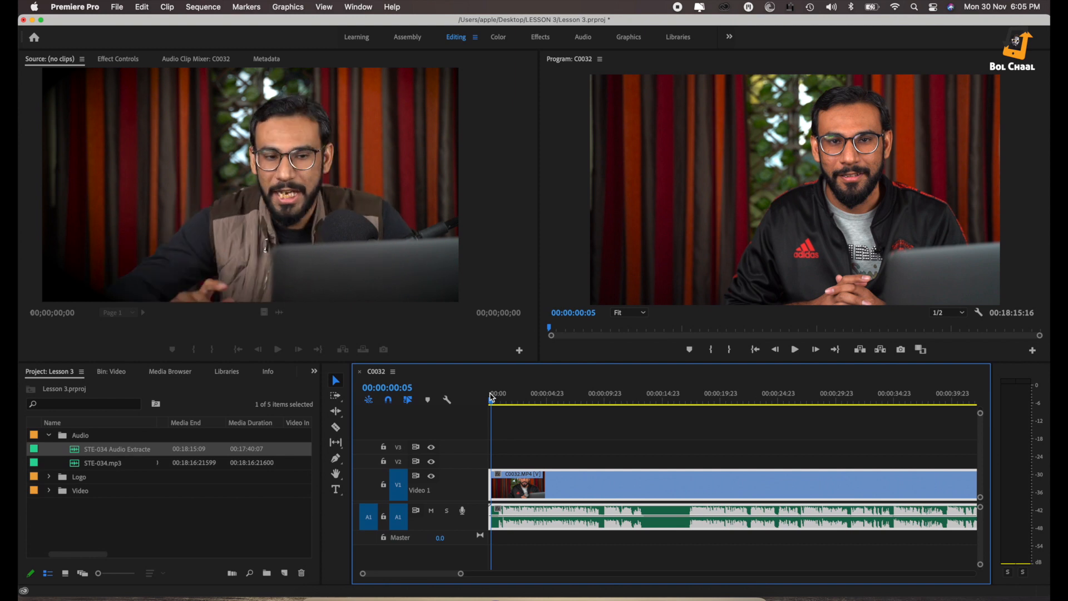
key("space")
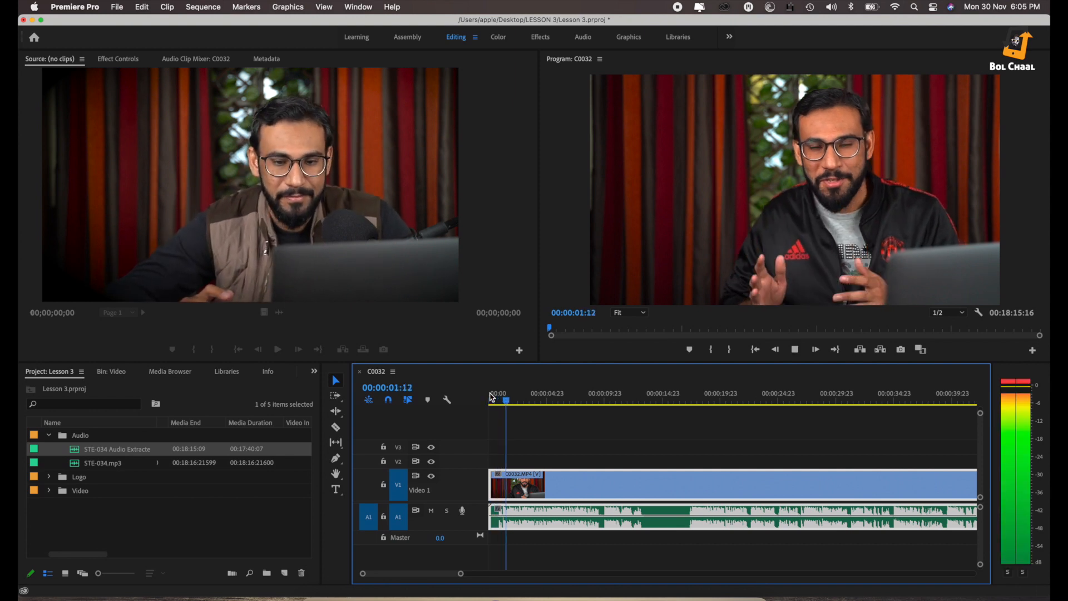